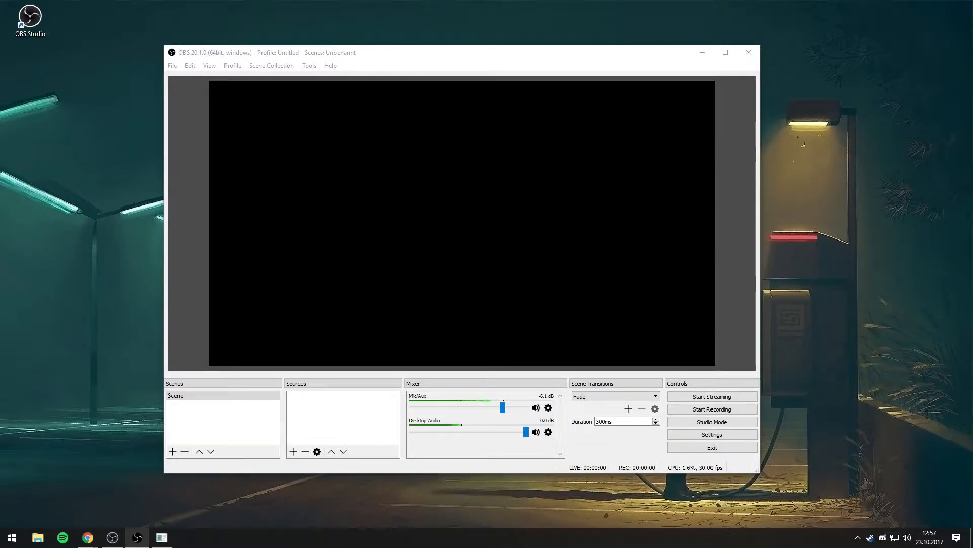
Step: Check the supported Windows versions on the OBS download page and minimize the browser
drag(0, 230, 370, 2)
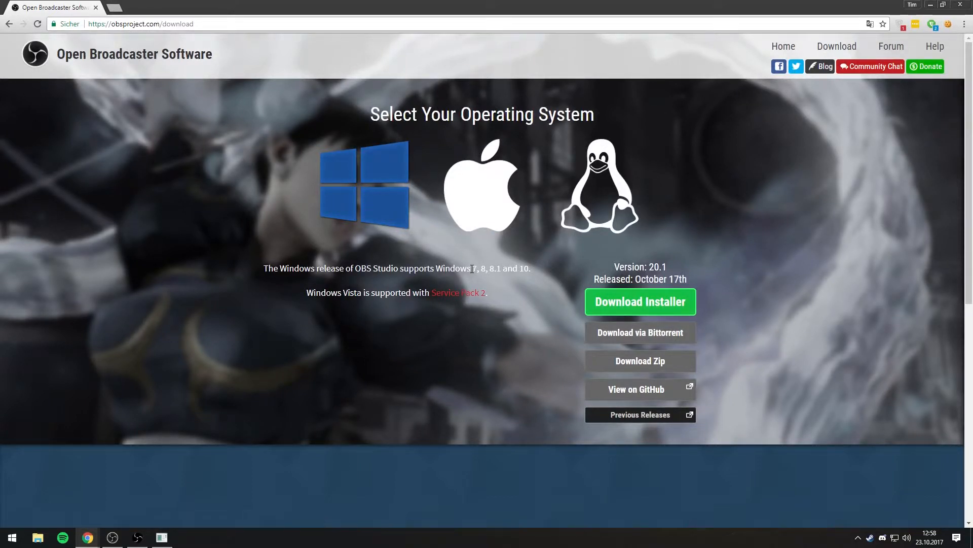
drag(471, 267, 532, 270)
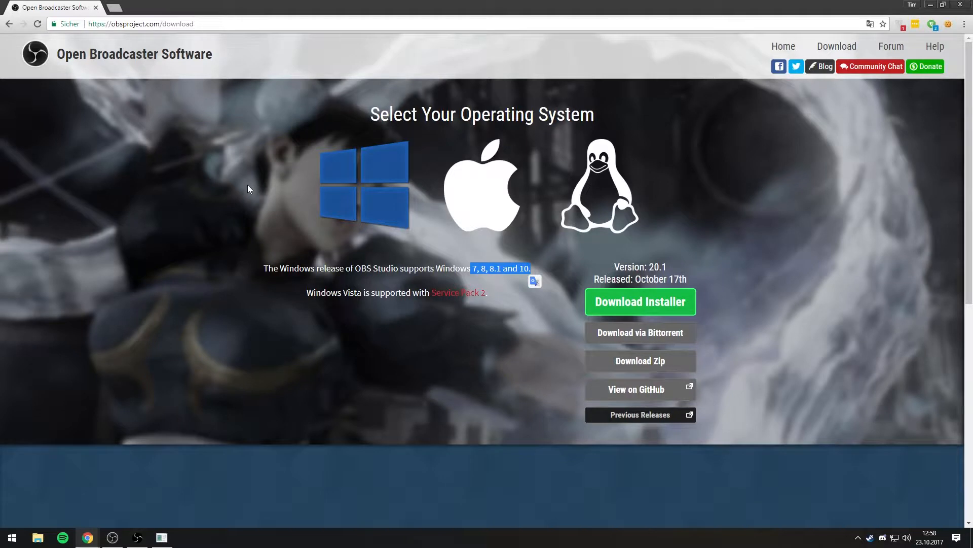
click(930, 9)
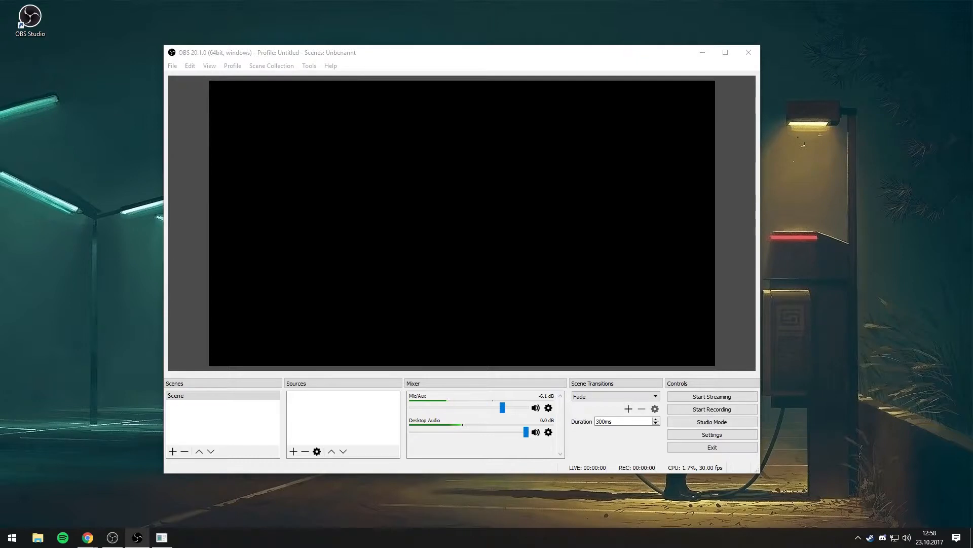
Step: Switch to OBS Studio and open its settings
key(alt+Tab)
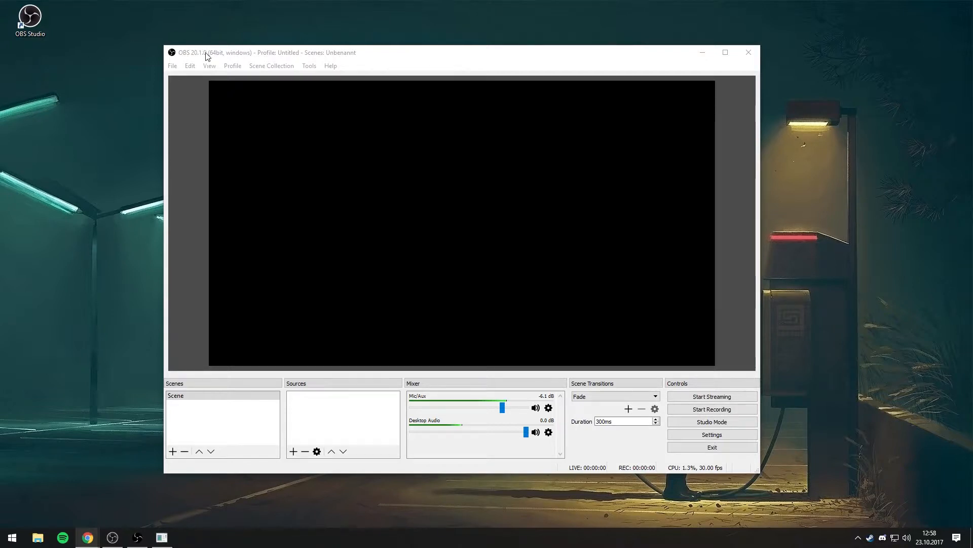
click(186, 53)
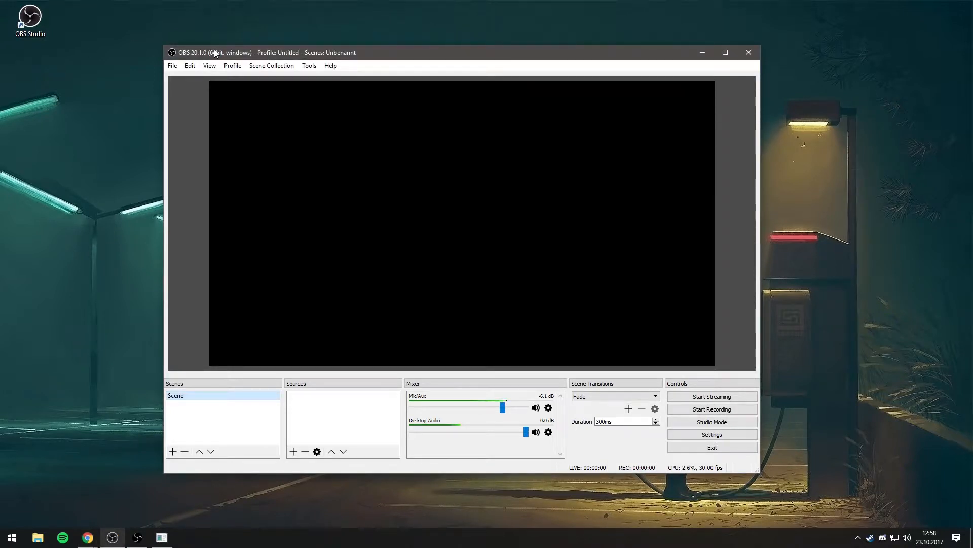
click(173, 66)
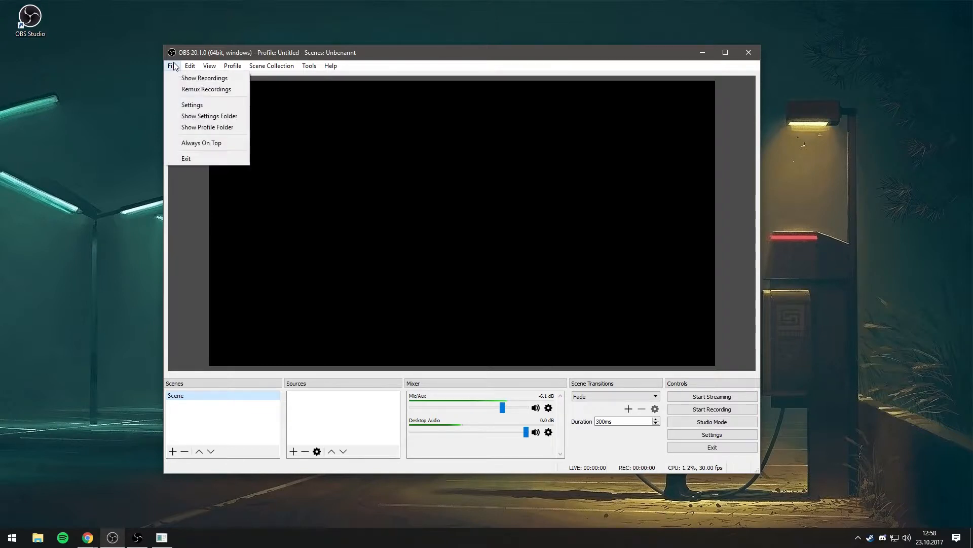
click(203, 103)
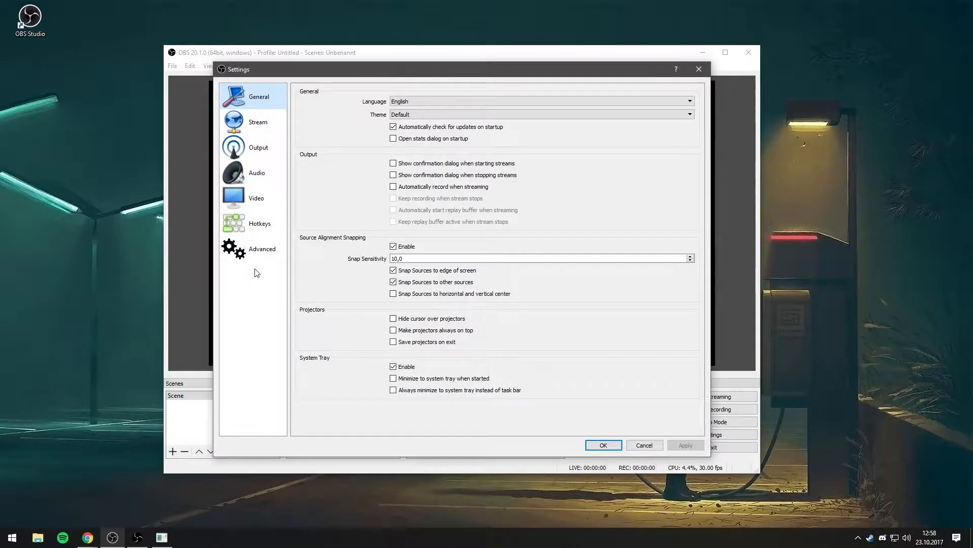
Step: Look through the Stream, Output, Audio, Video, Hotkeys, Advanced and General settings categories
click(258, 123)
click(257, 148)
click(257, 173)
click(256, 198)
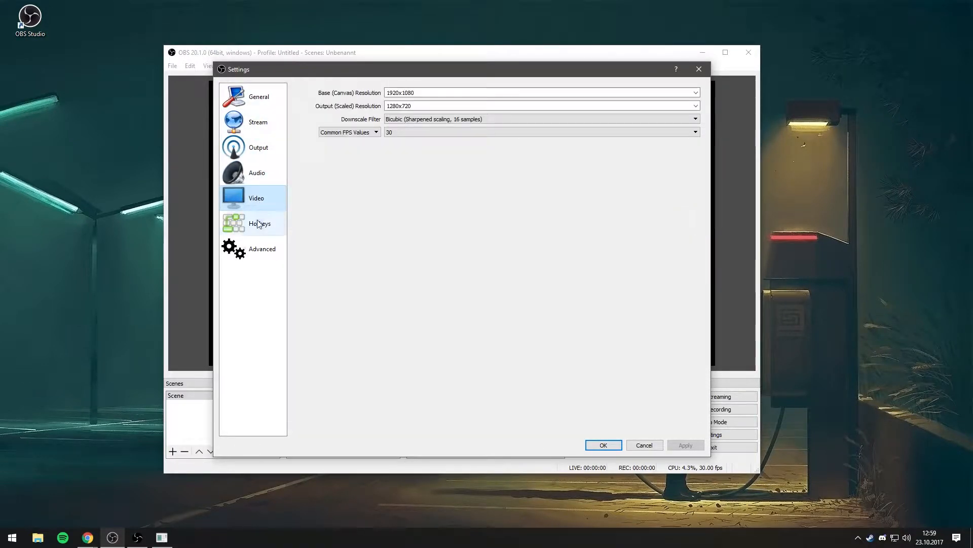
click(259, 223)
click(260, 249)
click(253, 129)
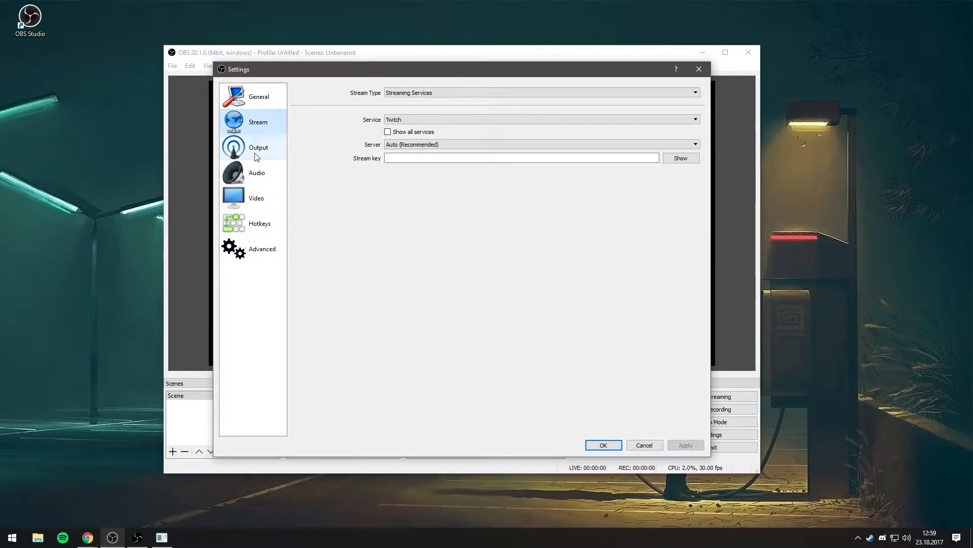
click(257, 157)
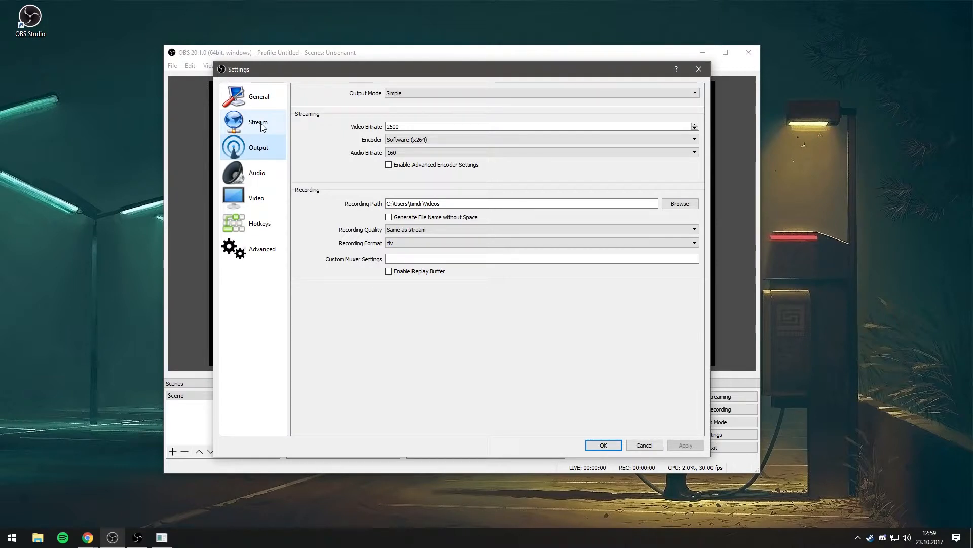
click(261, 126)
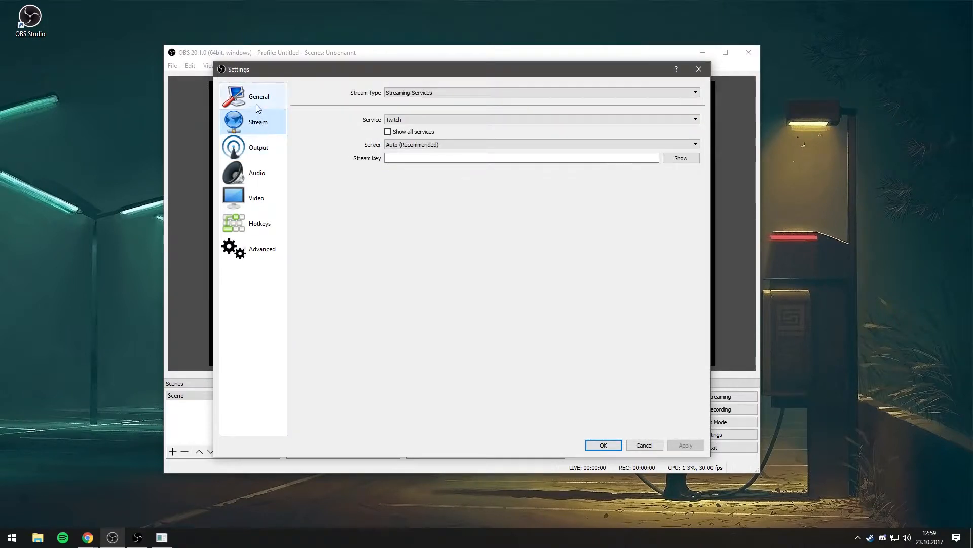
click(257, 105)
Step: Set the streaming video bitrate to 2500 in the output settings
click(253, 147)
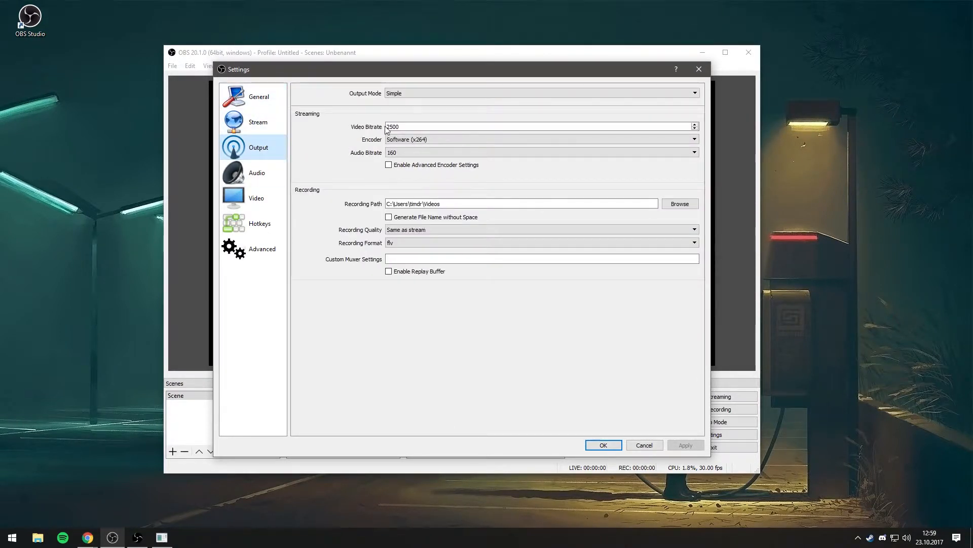
double_click(414, 127)
click(406, 128)
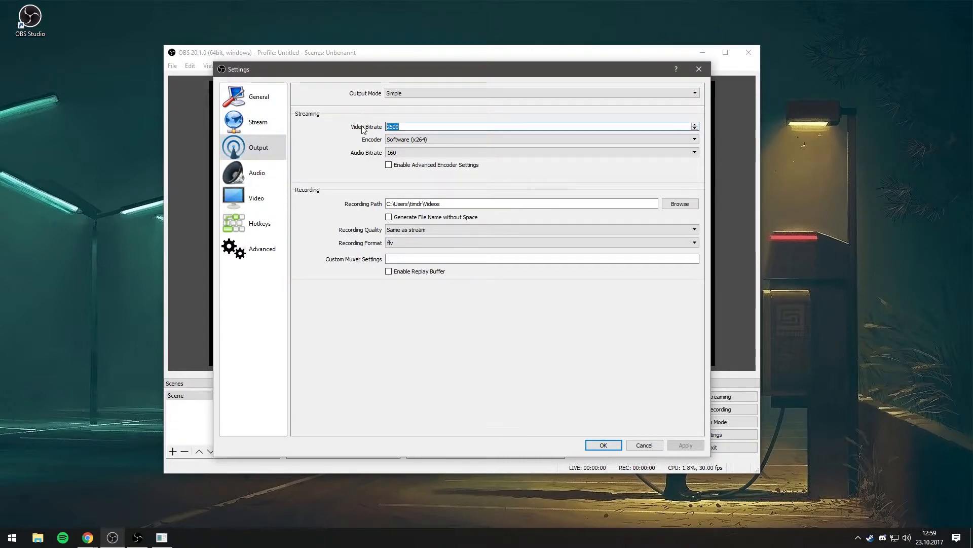
drag(411, 129, 354, 146)
click(403, 128)
click(403, 128)
click(400, 129)
text(500)
key(BackSpace)
key(BackSpace)
key(BackSpace)
key(BackSpace)
key(BackSpace)
text(2500)
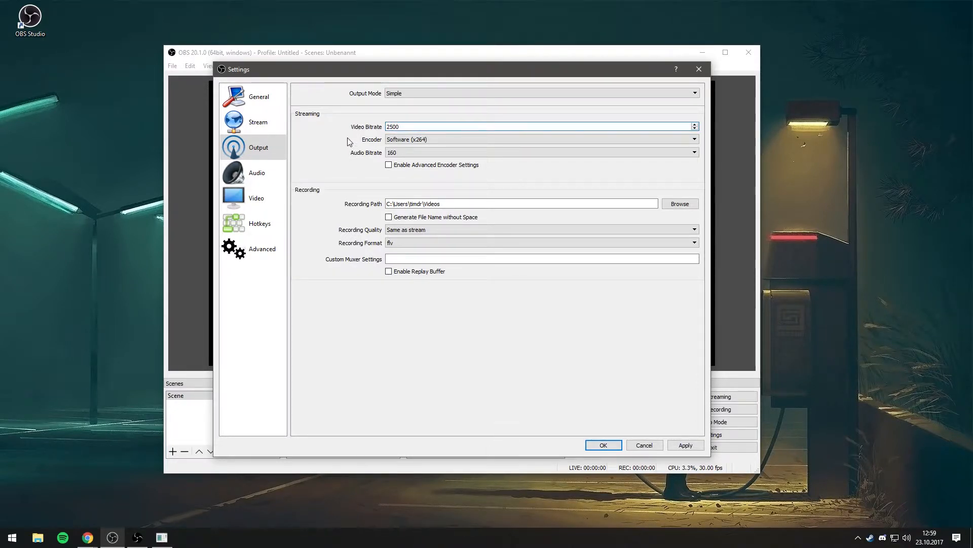
mouse_move(387, 126)
mouse_down()
mouse_move(404, 127)
mouse_move(374, 129)
mouse_up()
click(407, 126)
click(388, 127)
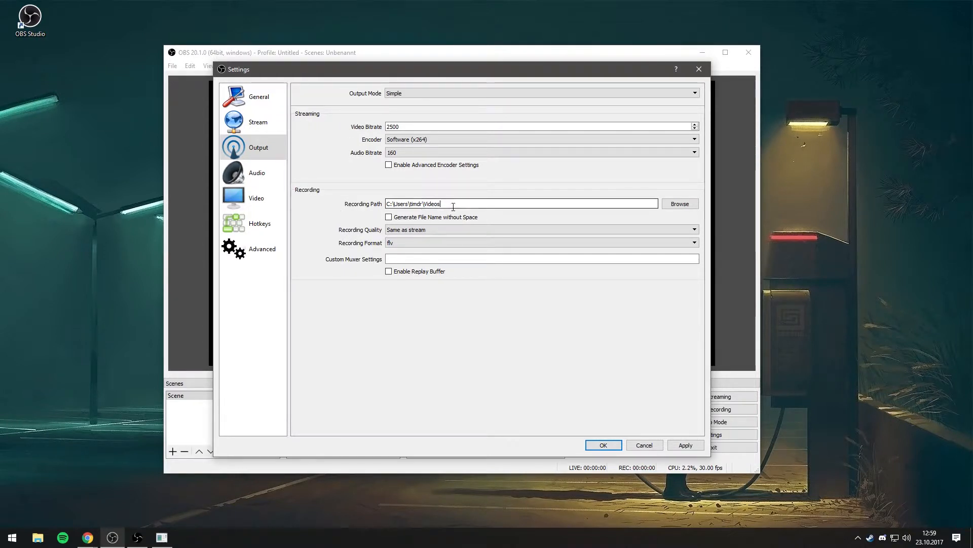
Step: Review the recording path and the available recording formats in the output settings
drag(456, 203, 306, 197)
click(308, 195)
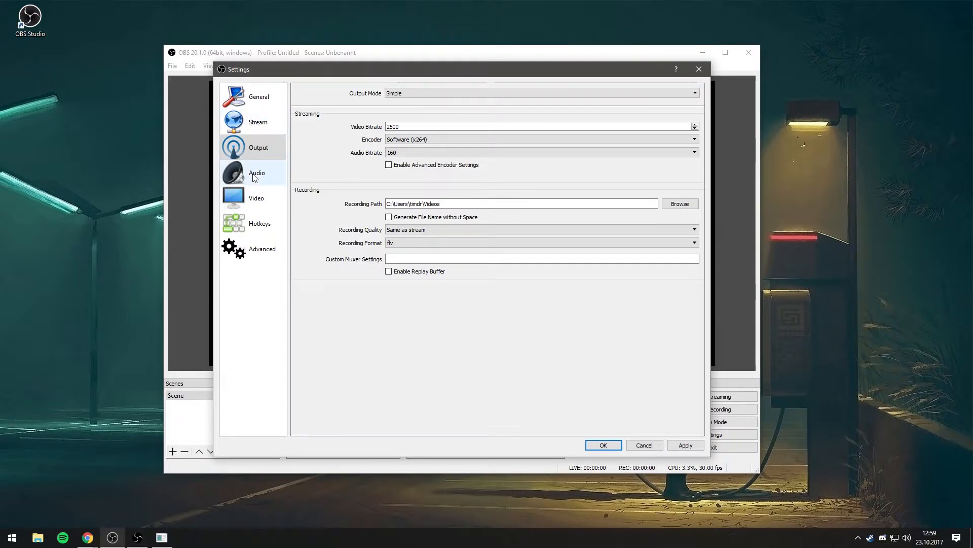
click(402, 243)
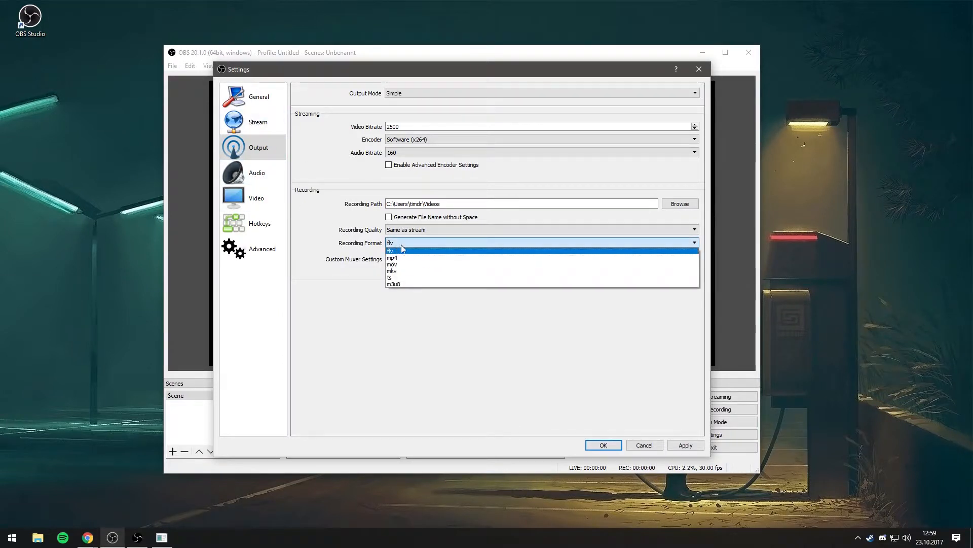
click(324, 198)
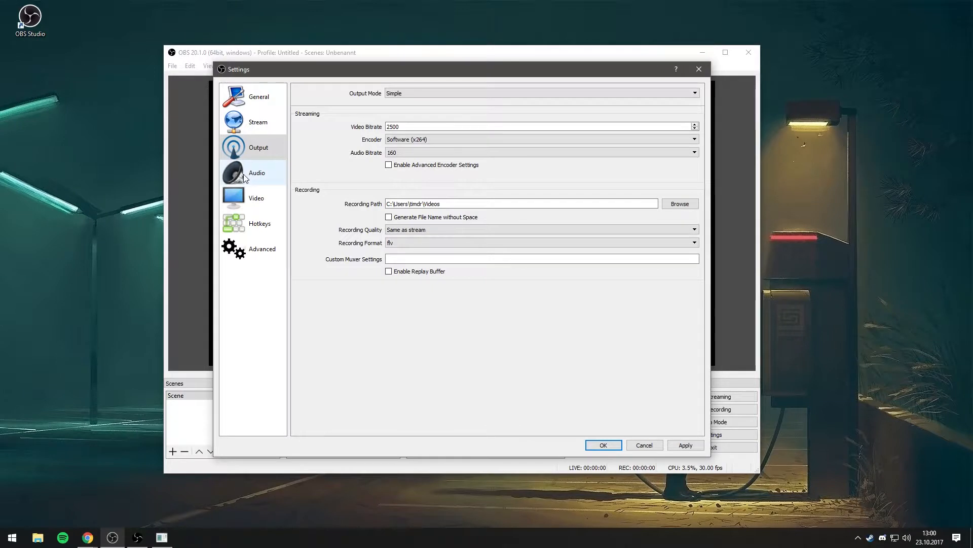
Step: Enable the replay buffer and check its start and stop hotkey settings
click(389, 272)
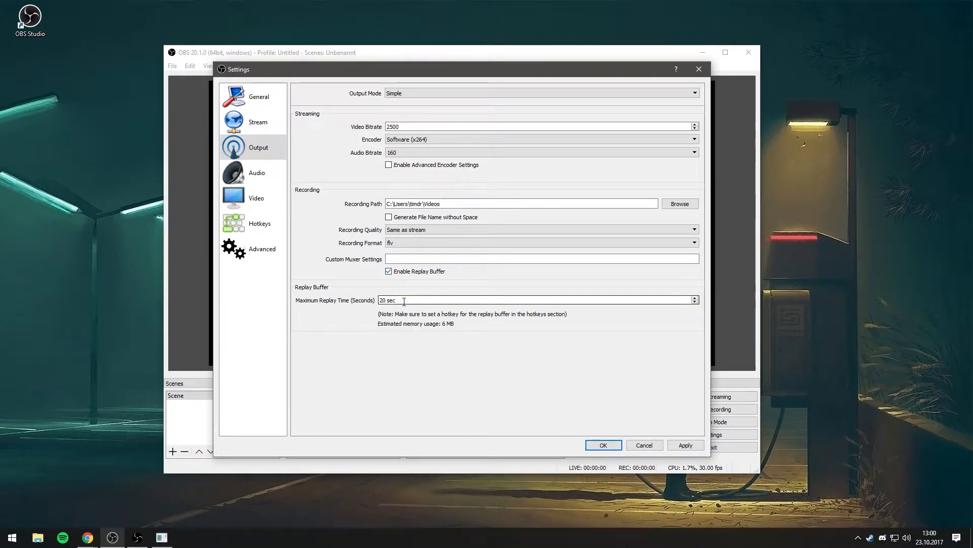
drag(394, 300, 365, 302)
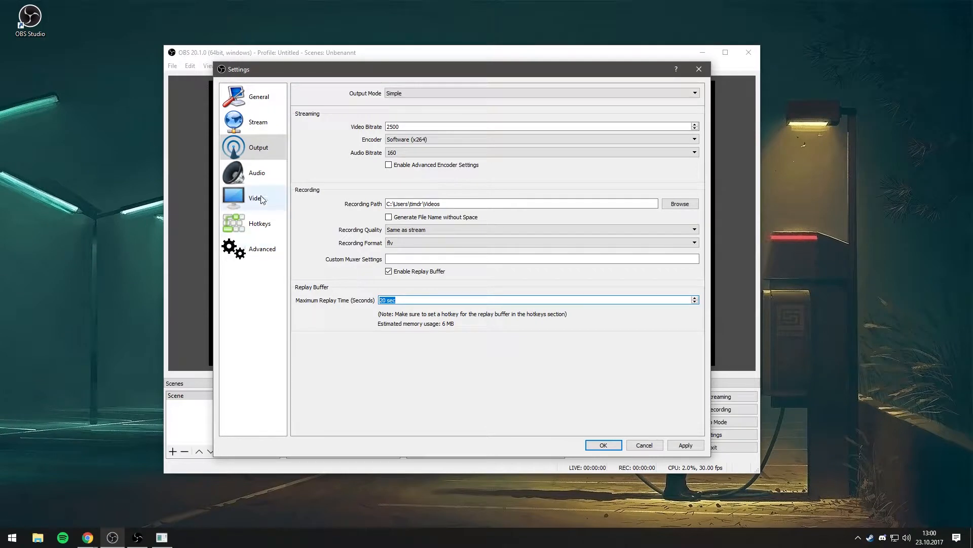
click(256, 223)
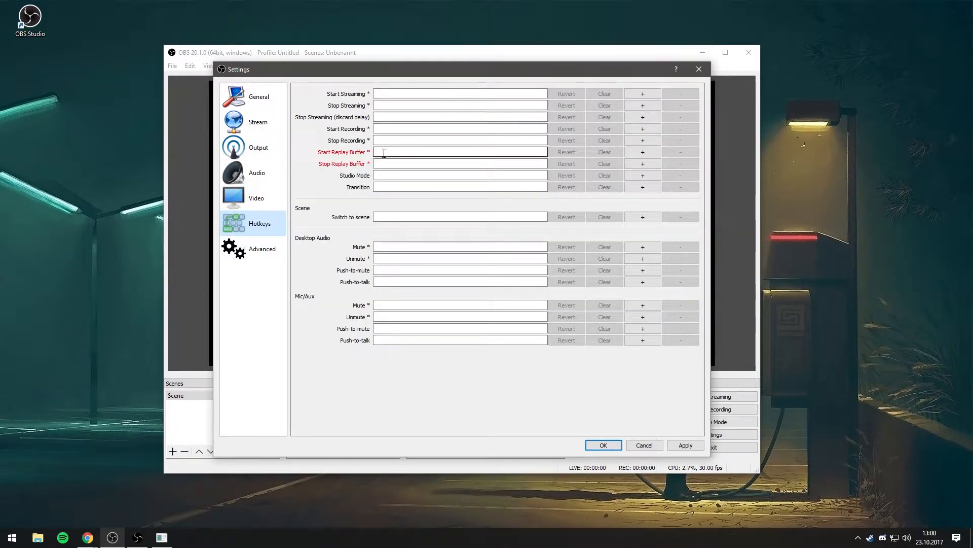
click(255, 148)
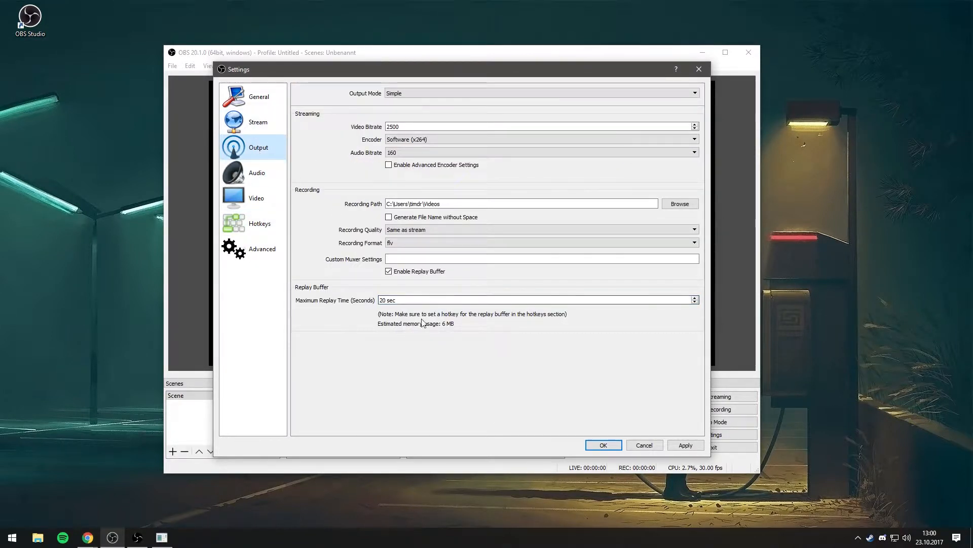
Step: Try a maximum replay time of 120 seconds and disable the replay buffer again
drag(399, 300, 347, 301)
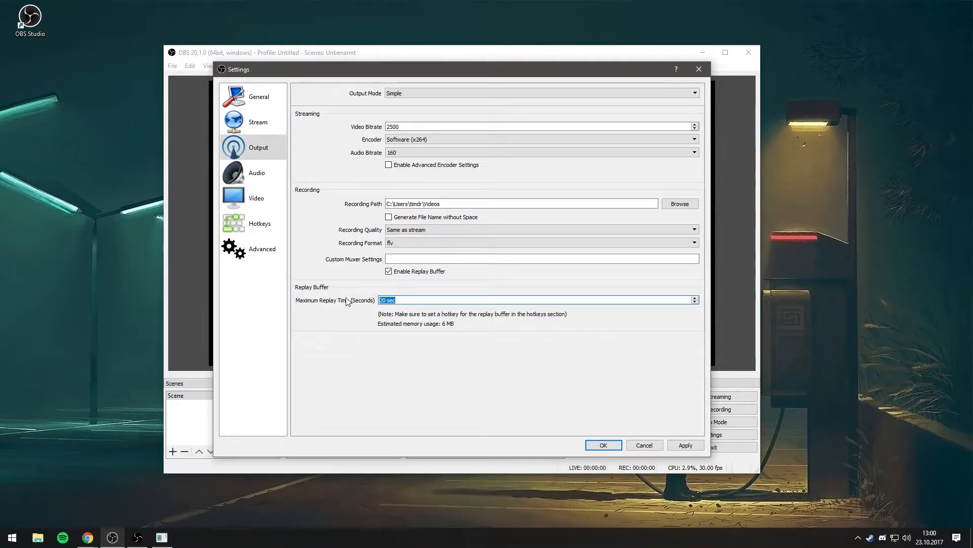
text(120)
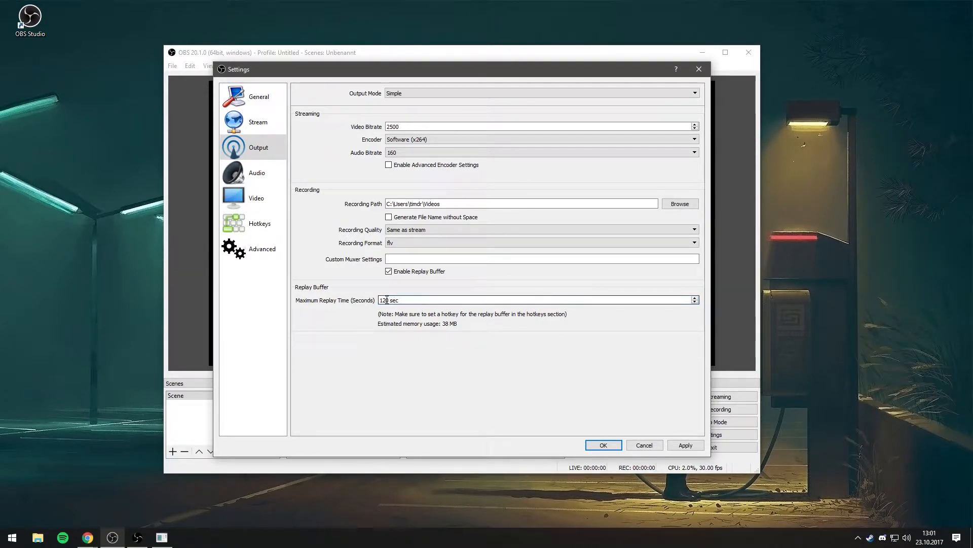
click(389, 271)
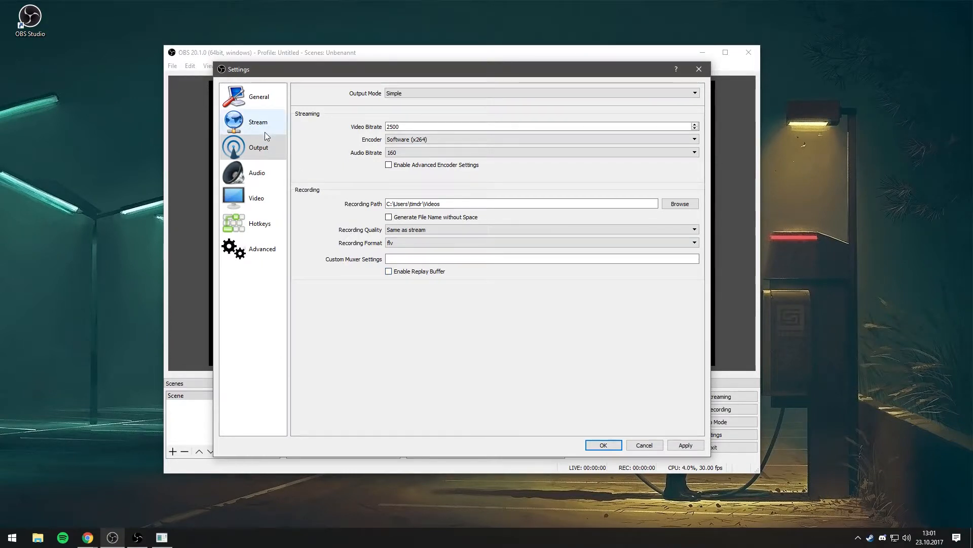
Step: Turn automatic recording when streaming on and off again in the general settings
click(268, 94)
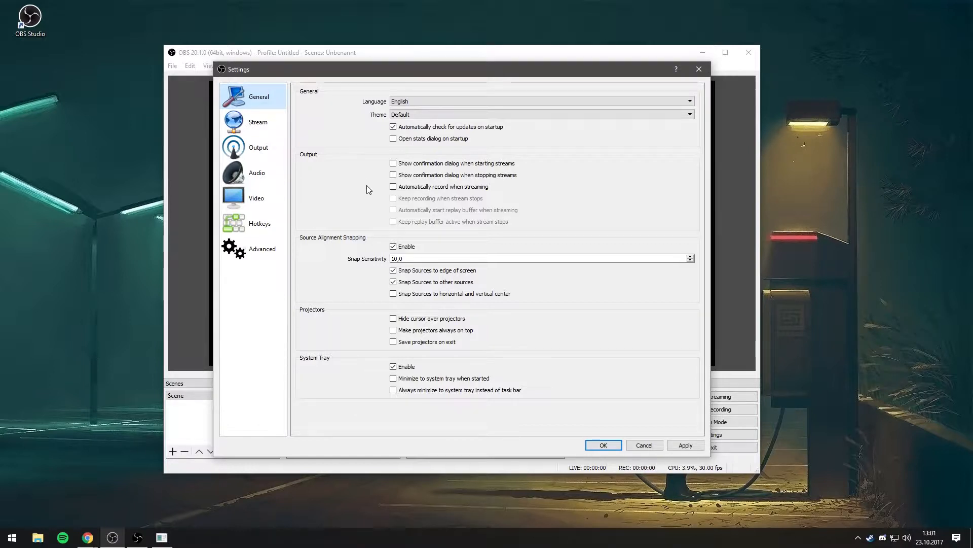
click(393, 187)
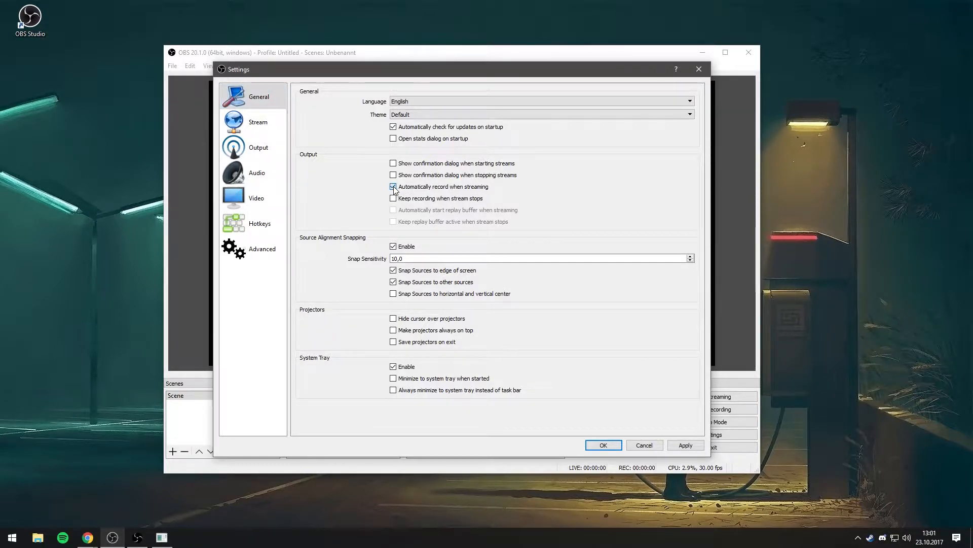
click(394, 187)
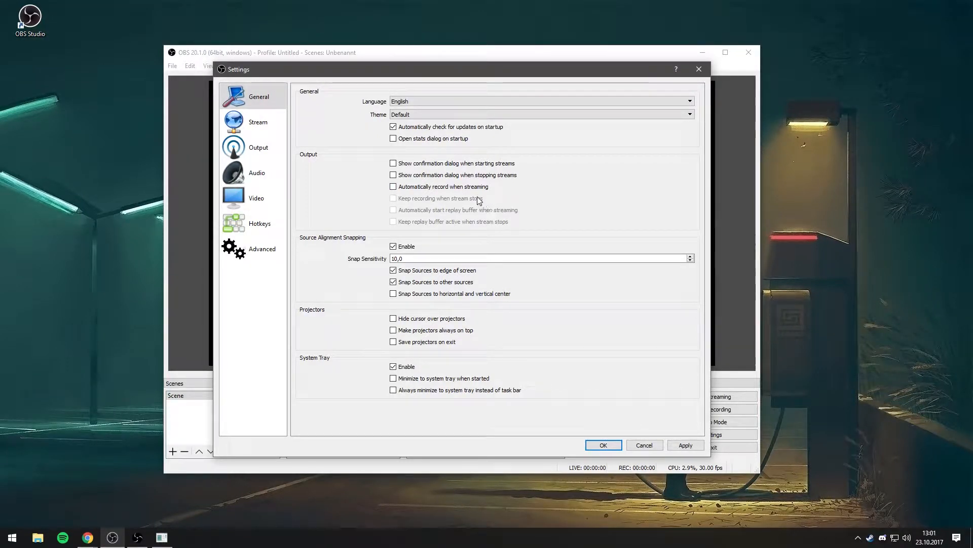
Step: Choose Streaming Services as the stream type and Twitch as the service in the stream settings
click(266, 126)
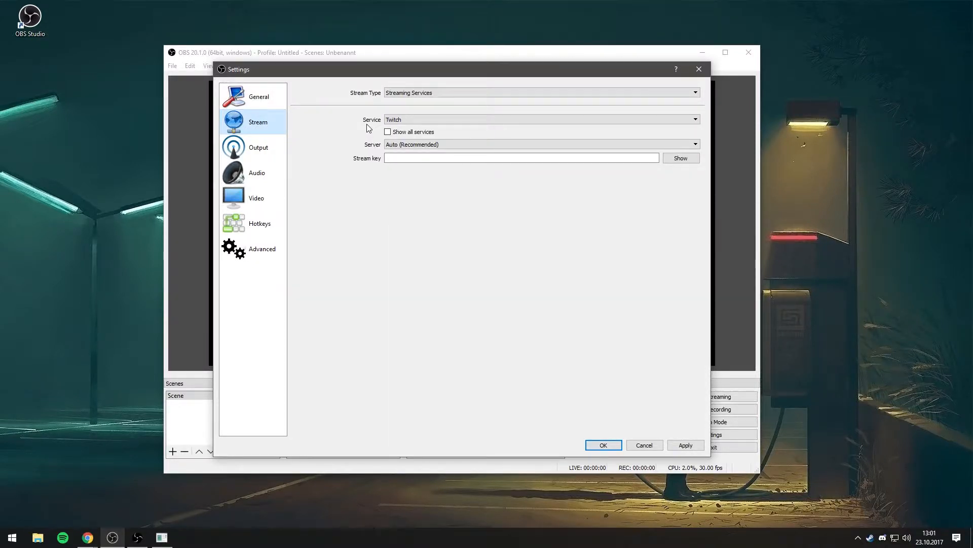
click(411, 93)
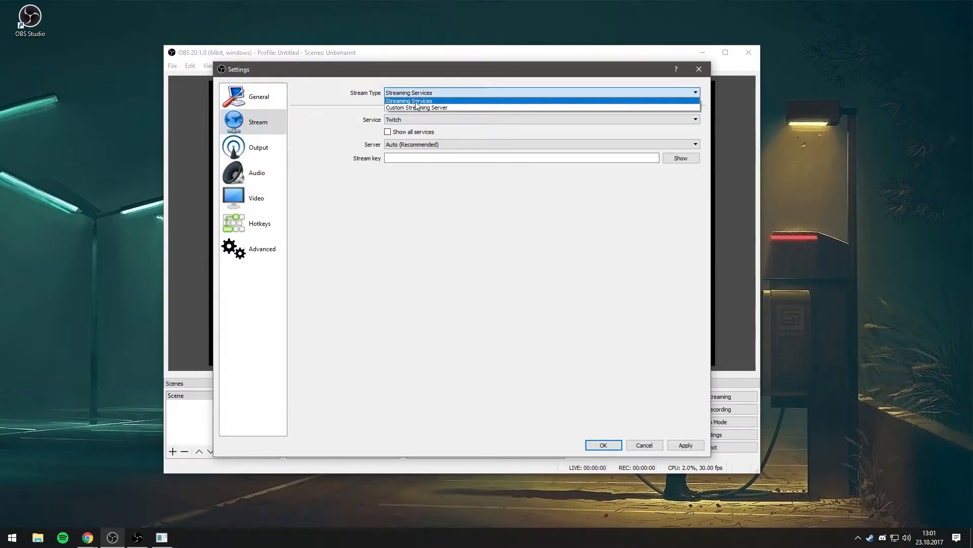
click(416, 102)
click(412, 120)
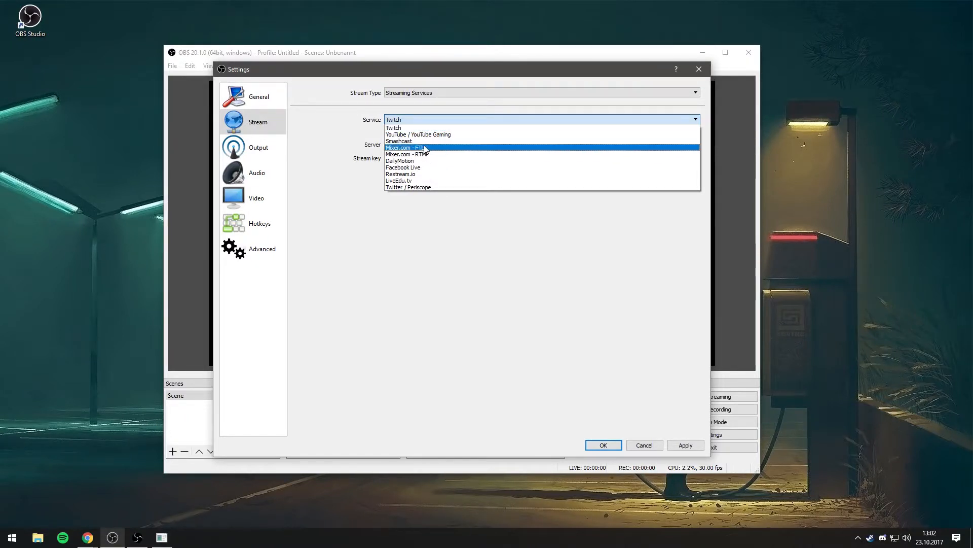
click(411, 127)
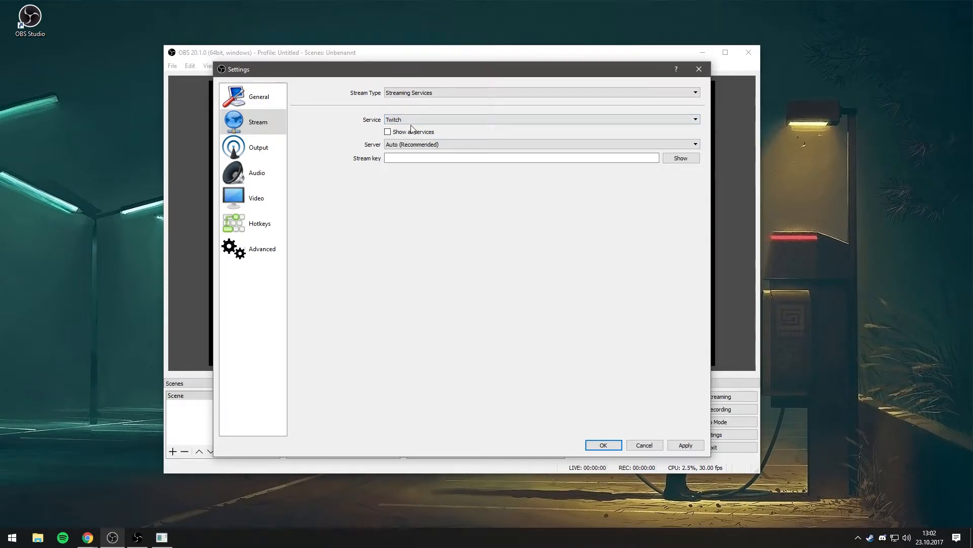
Step: Review the stream key field and choose Auto (Recommended) as the Twitch server
click(397, 159)
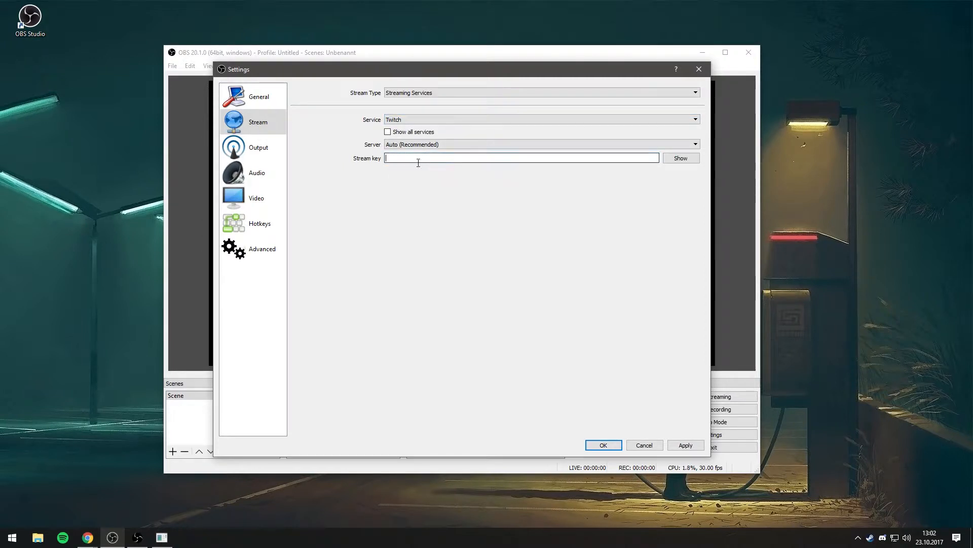
click(407, 145)
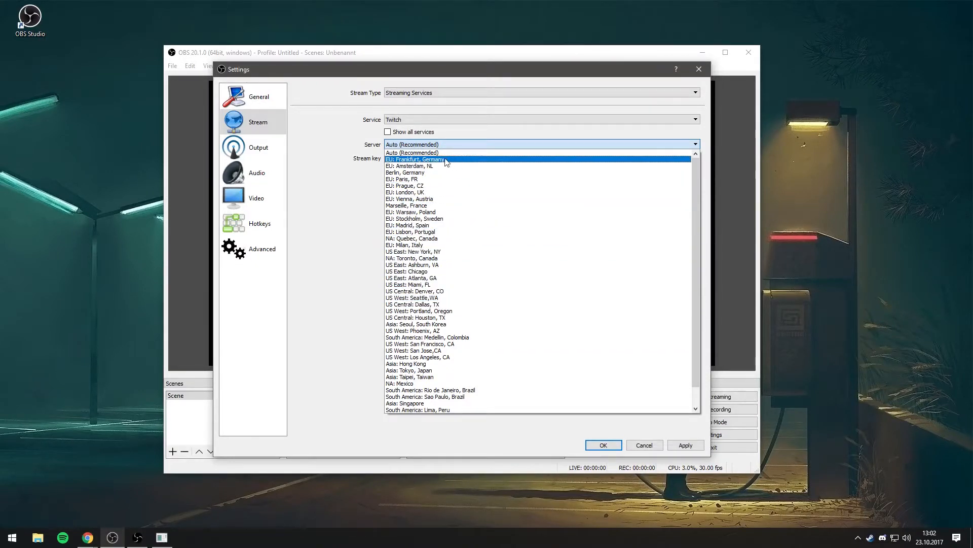
click(472, 151)
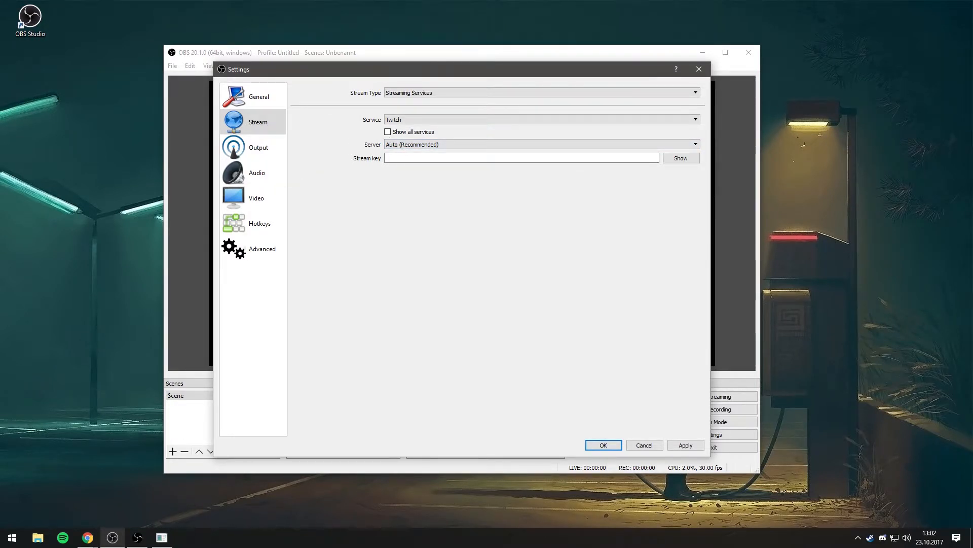
Step: Switch to the Twitch dashboard in Chrome and examine its web address and the stream information fields
drag(0, 74, 383, 2)
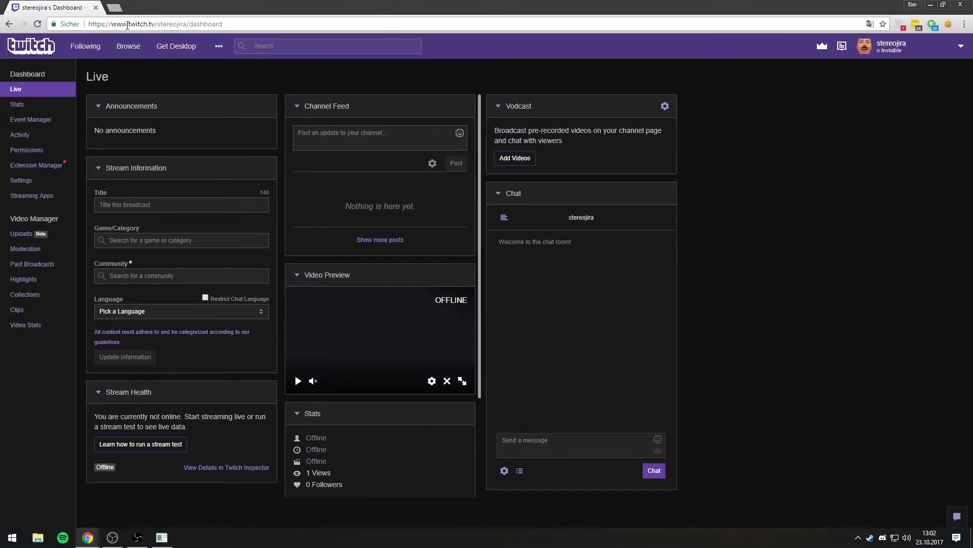
mouse_move(127, 24)
mouse_down()
mouse_move(224, 24)
mouse_move(136, 23)
mouse_up()
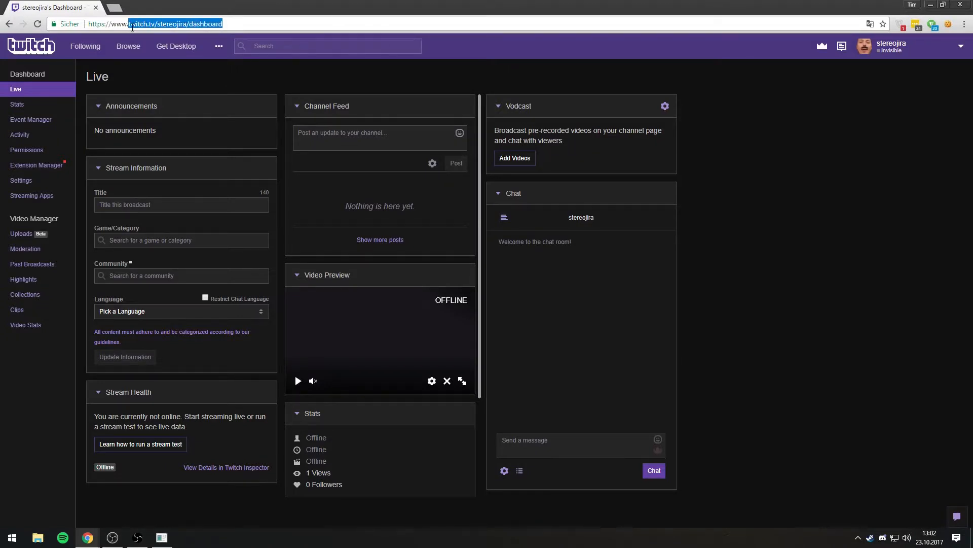
click(211, 83)
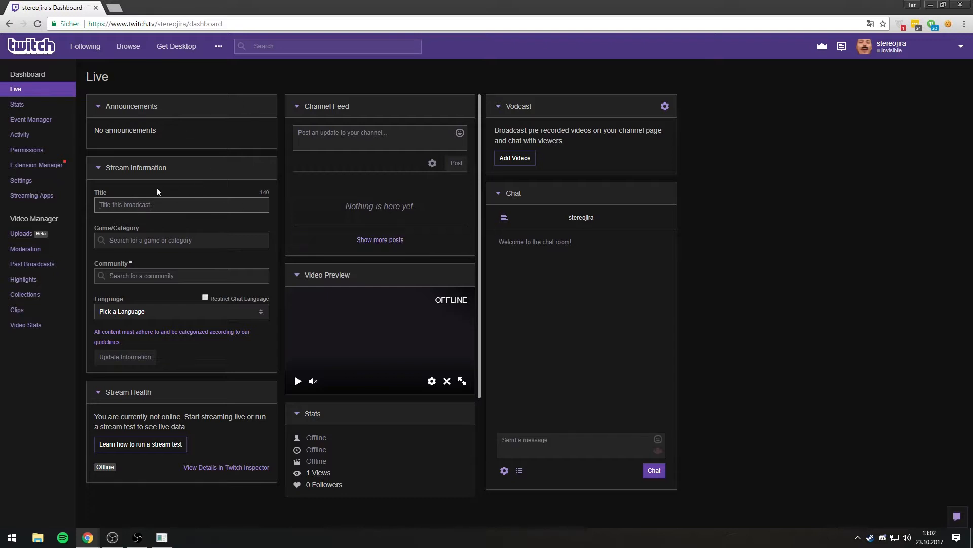
click(127, 245)
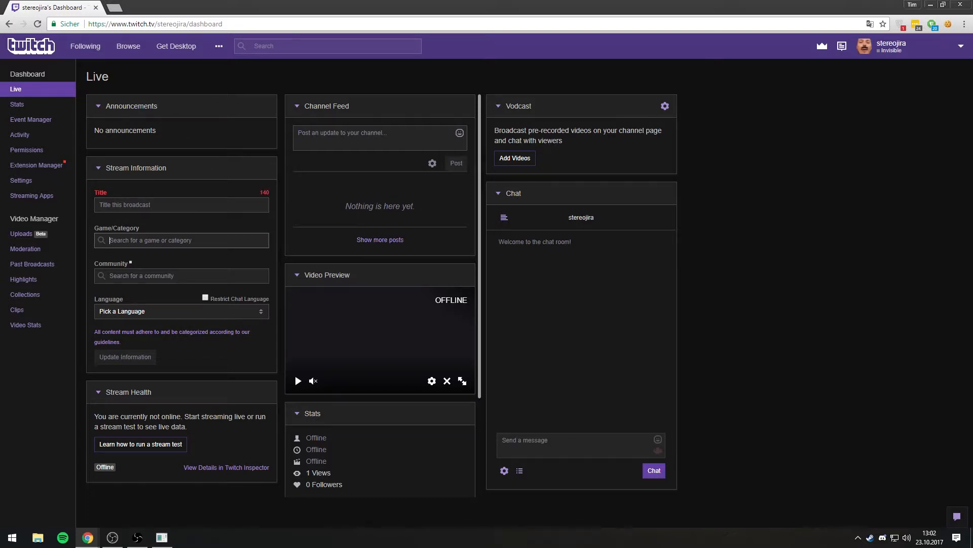
click(142, 279)
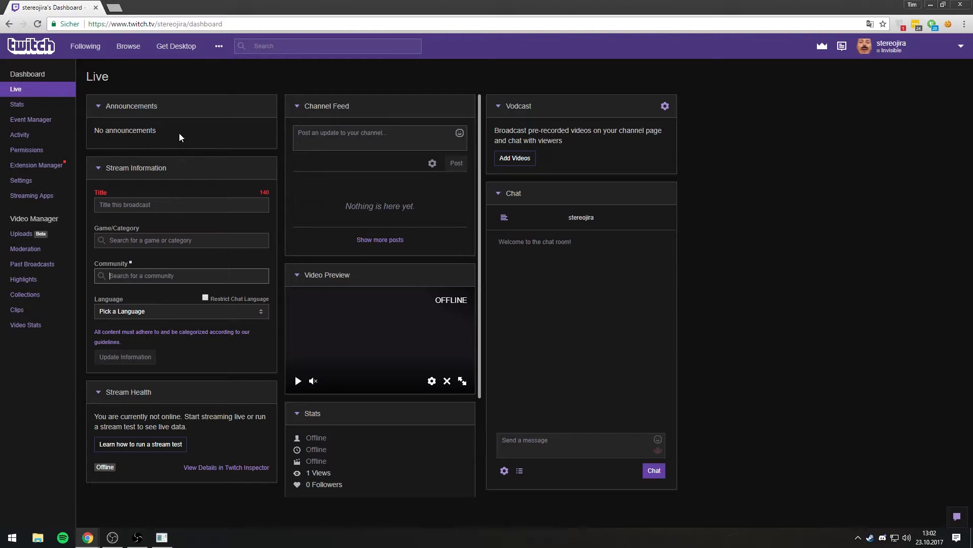
click(219, 49)
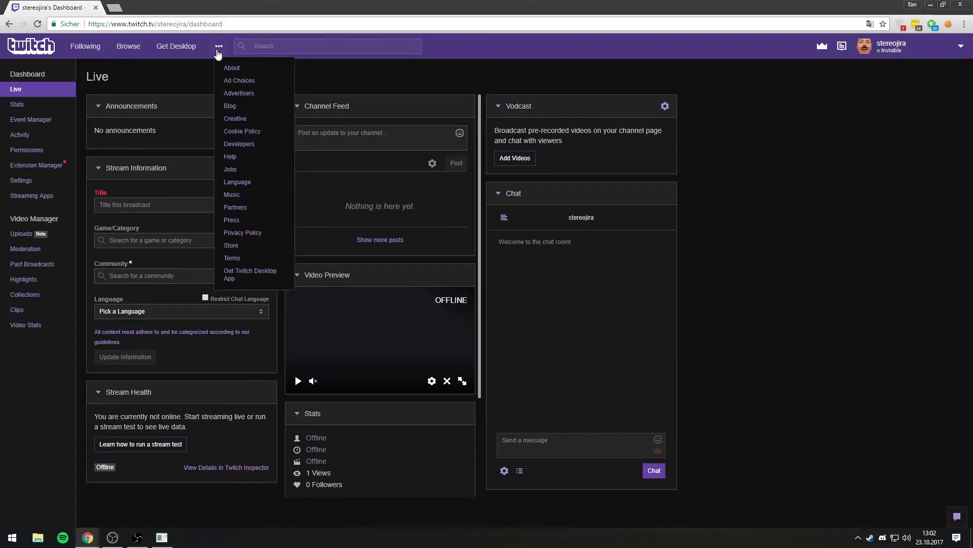
click(219, 49)
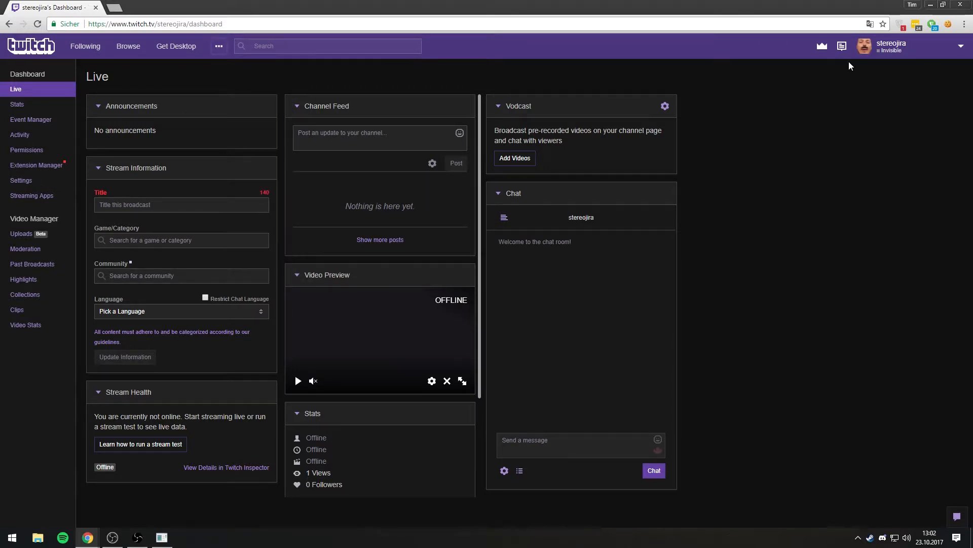
click(920, 52)
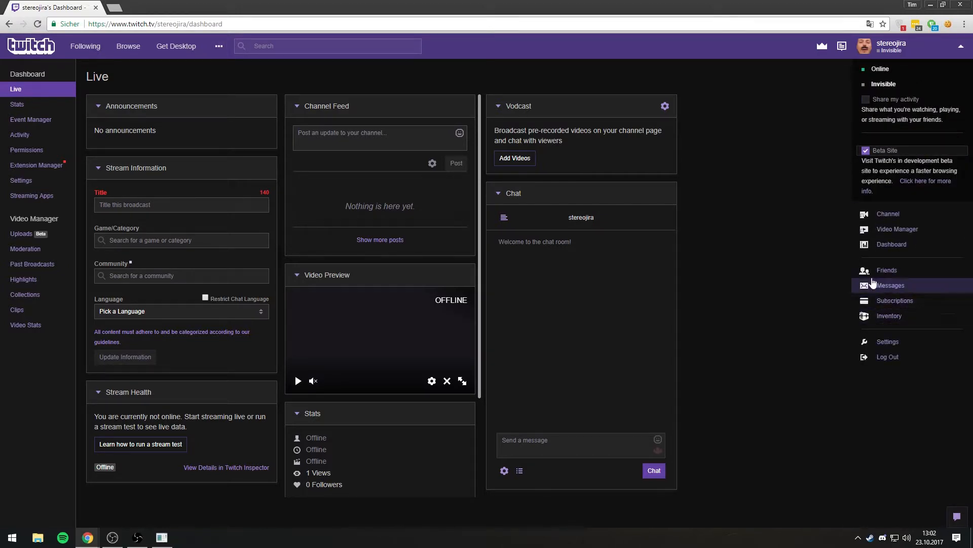
click(723, 107)
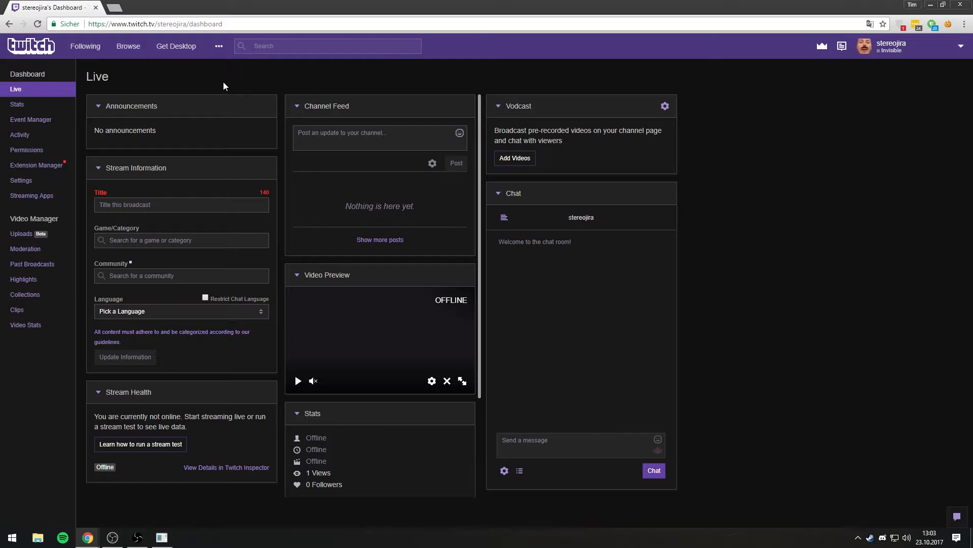
Step: Open the Twitch dashboard settings and try the Store Past Broadcasts option in the stream preferences
mouse_move(39, 173)
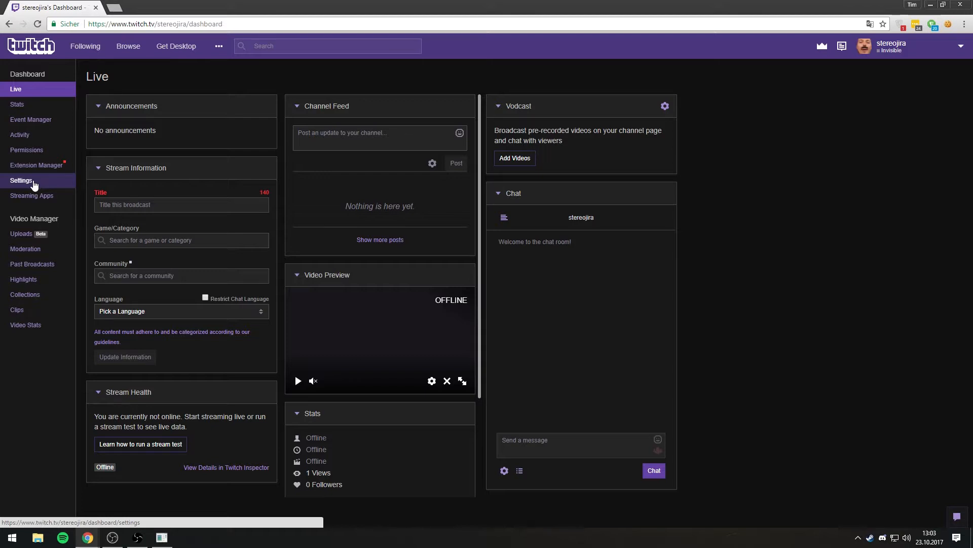
click(33, 184)
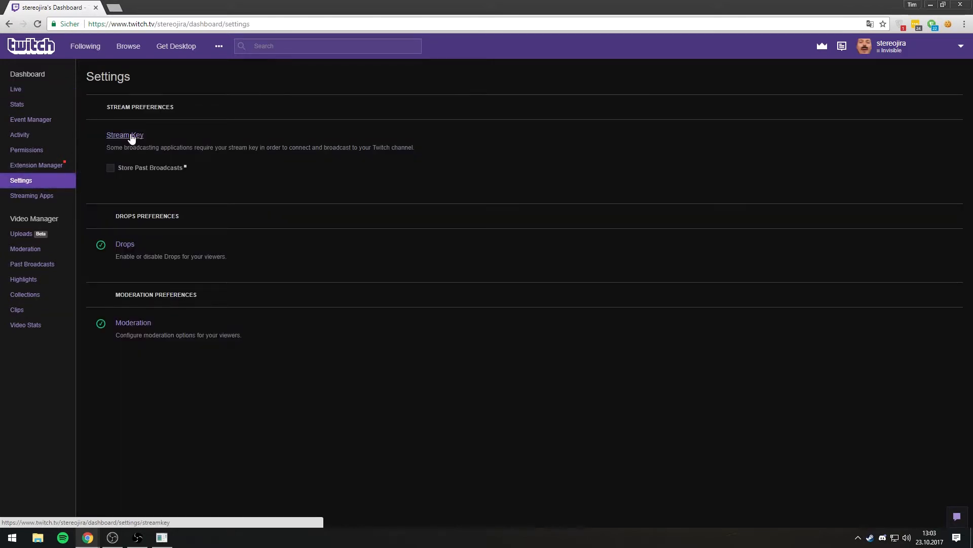
click(129, 137)
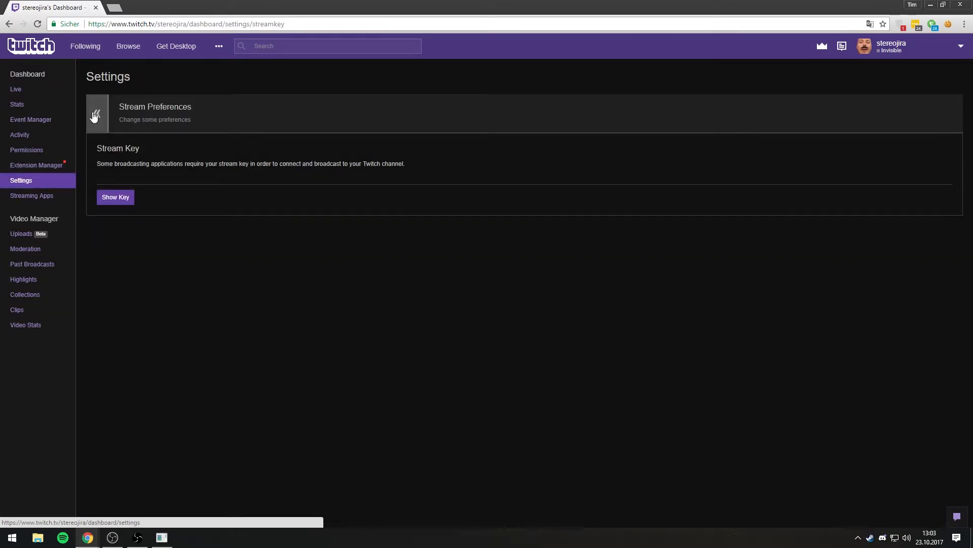
click(98, 128)
mouse_move(111, 172)
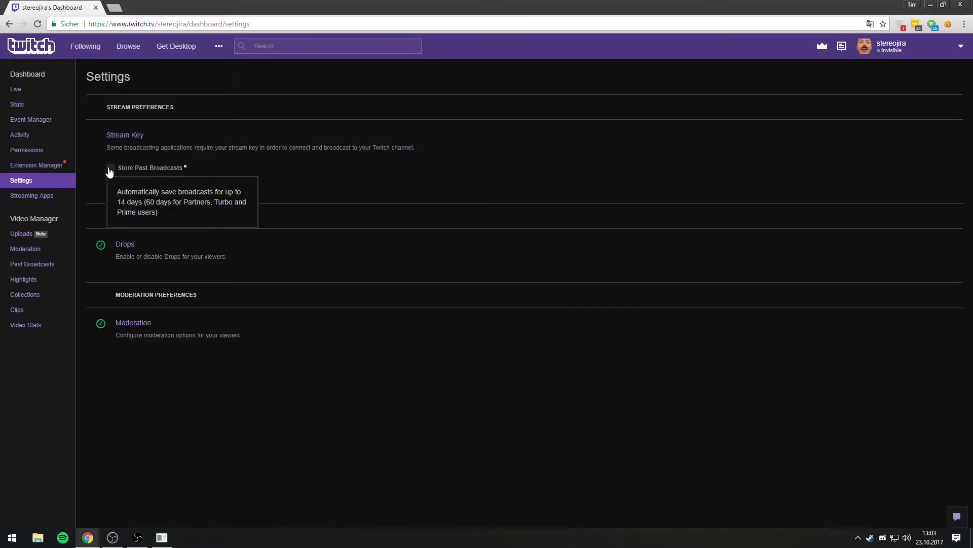
click(110, 168)
Step: Open the Stream Key page and reveal the channel's stream key after acknowledging the security warning
click(126, 138)
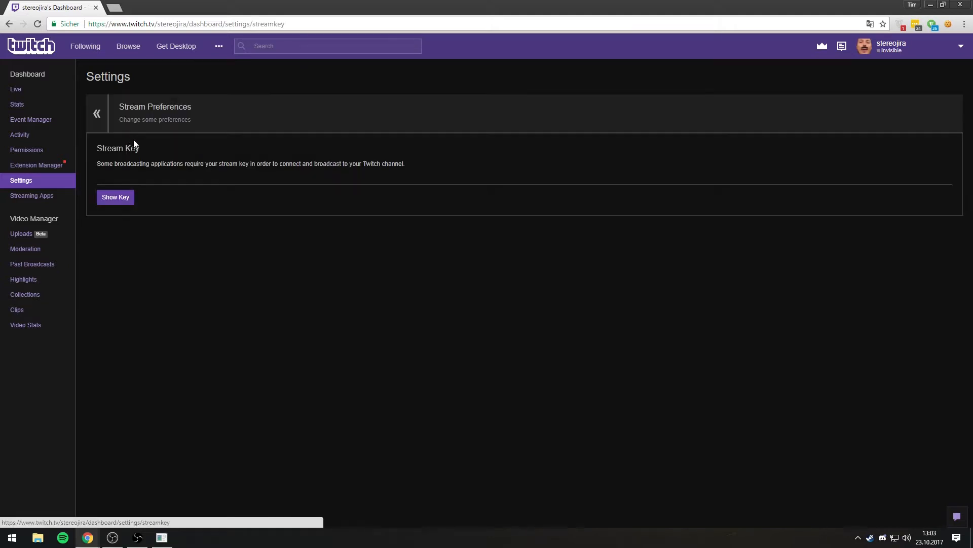
click(116, 201)
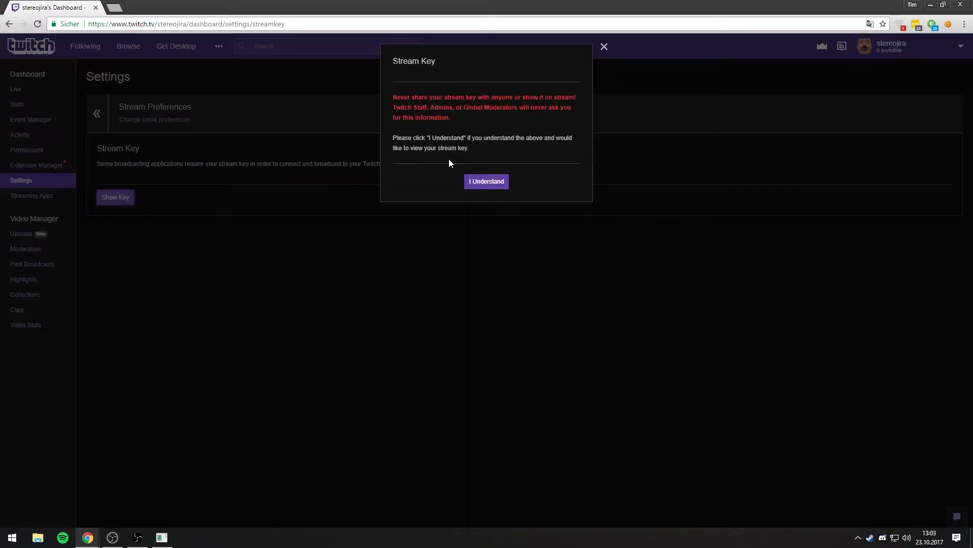
click(484, 183)
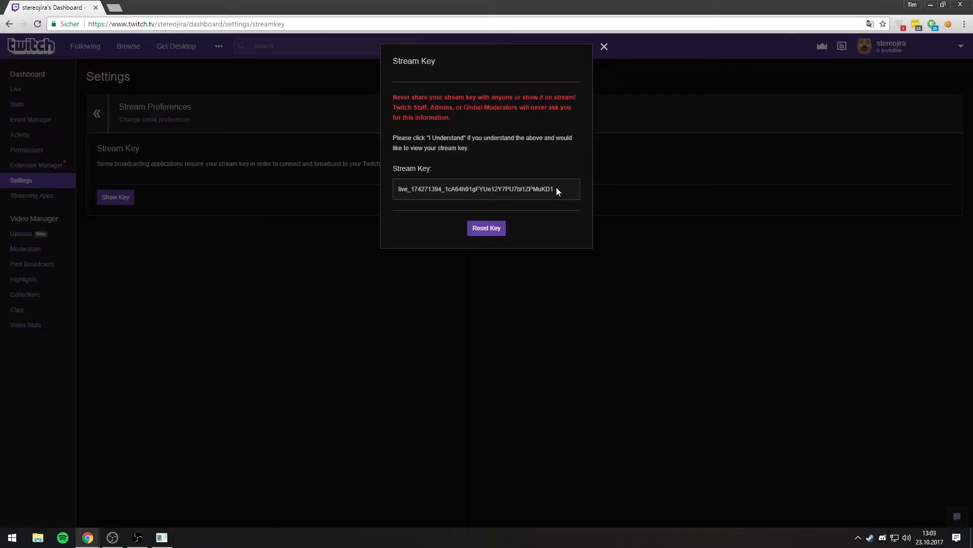
drag(555, 188, 416, 186)
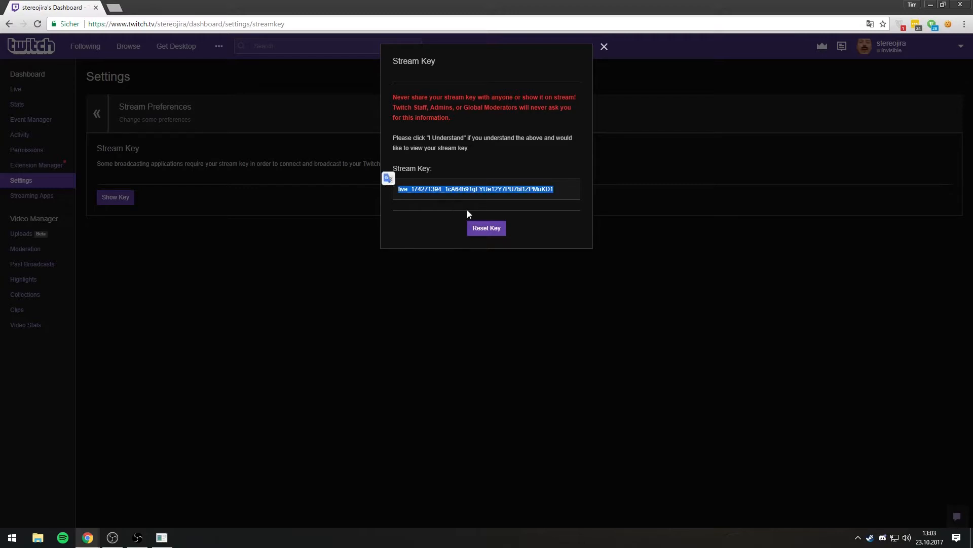
click(557, 193)
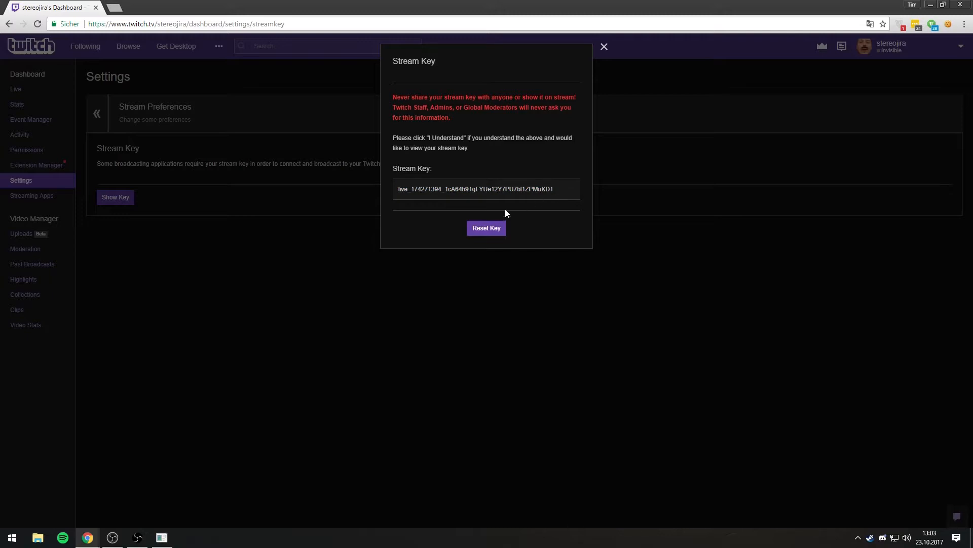
Step: Reset the Twitch stream key several times to generate a new one
click(486, 233)
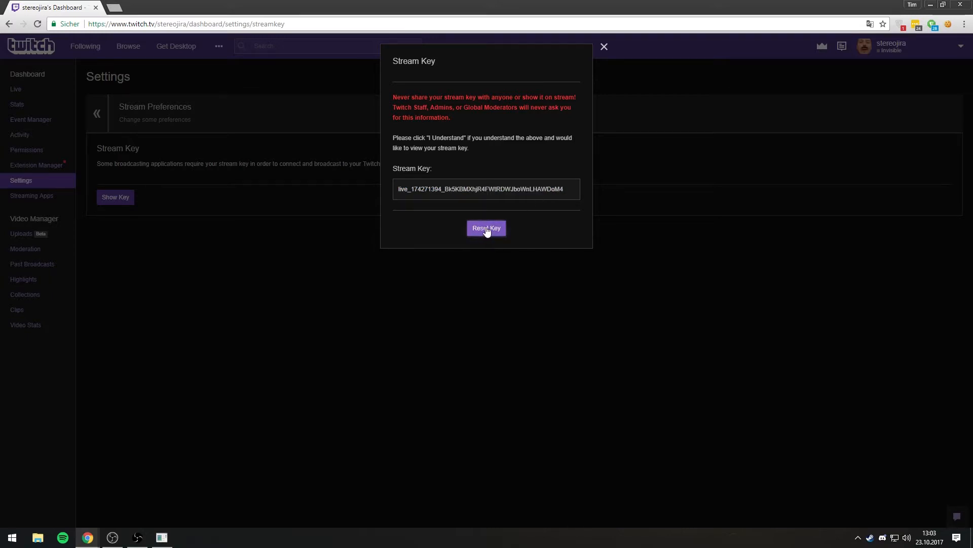
click(487, 233)
click(485, 233)
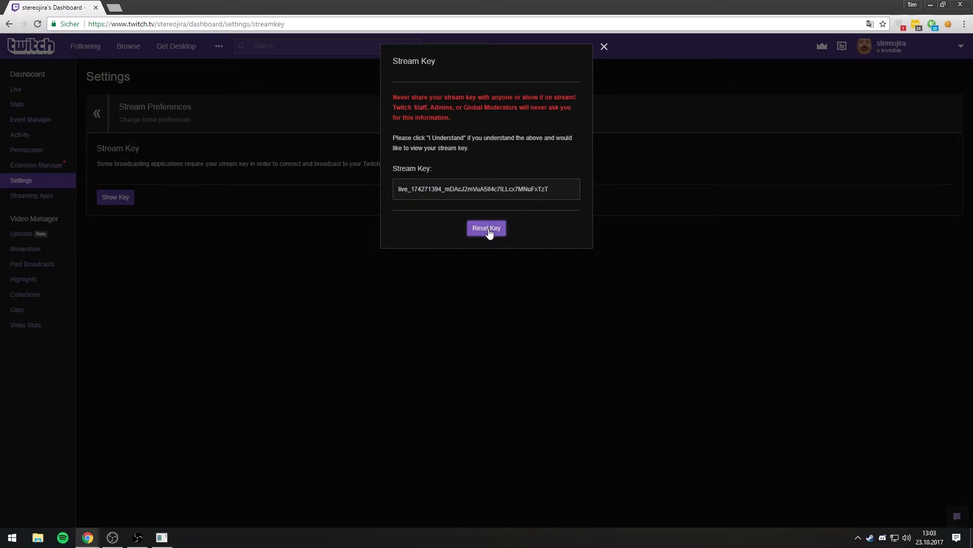
drag(558, 192, 389, 235)
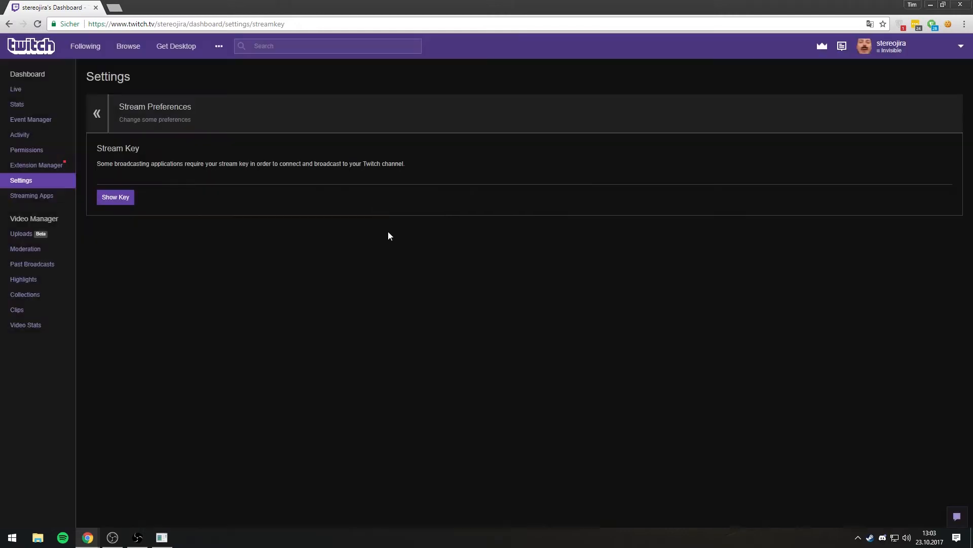
Step: Reveal the regenerated stream key, copy it in full and close the stream key dialog
click(113, 199)
click(474, 183)
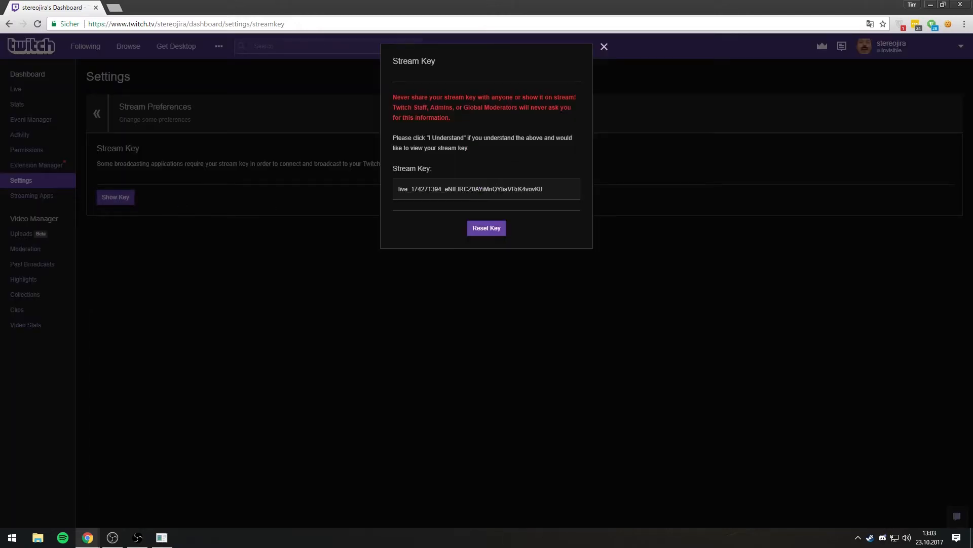
drag(545, 188, 387, 184)
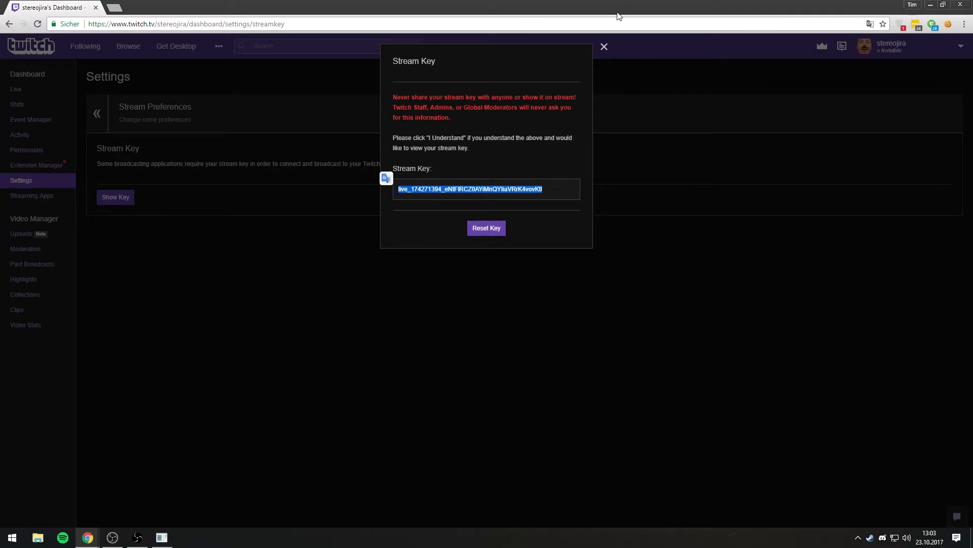
click(609, 45)
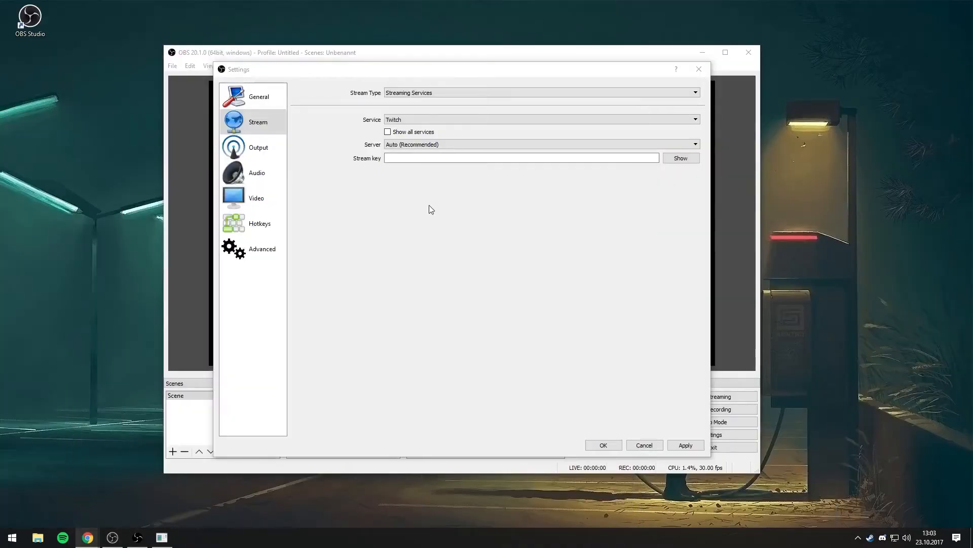
Step: Paste the stream key into the Twitch stream settings in OBS Studio, toggle its visibility as a check, and apply the settings
click(403, 158)
key(ctrl+v)
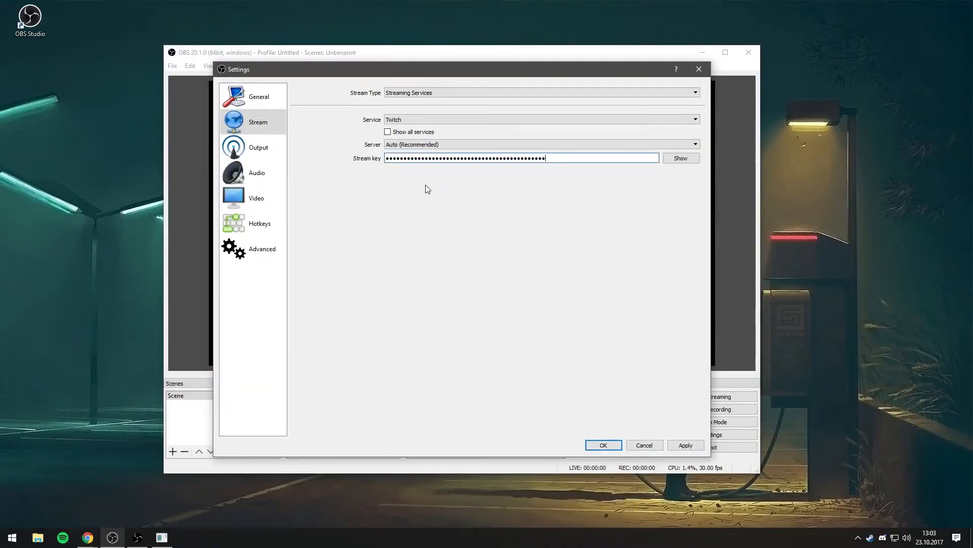
click(681, 157)
click(681, 157)
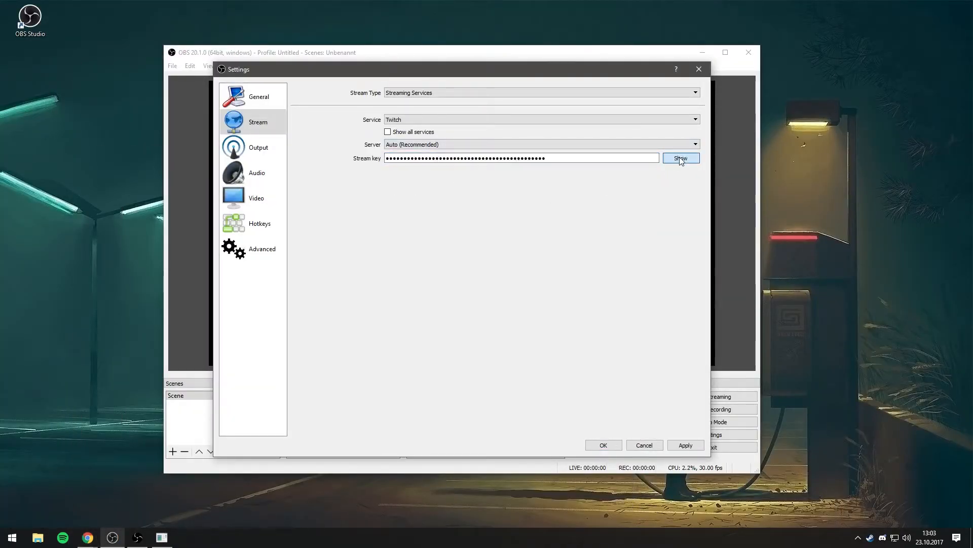
click(681, 157)
click(681, 157)
click(686, 445)
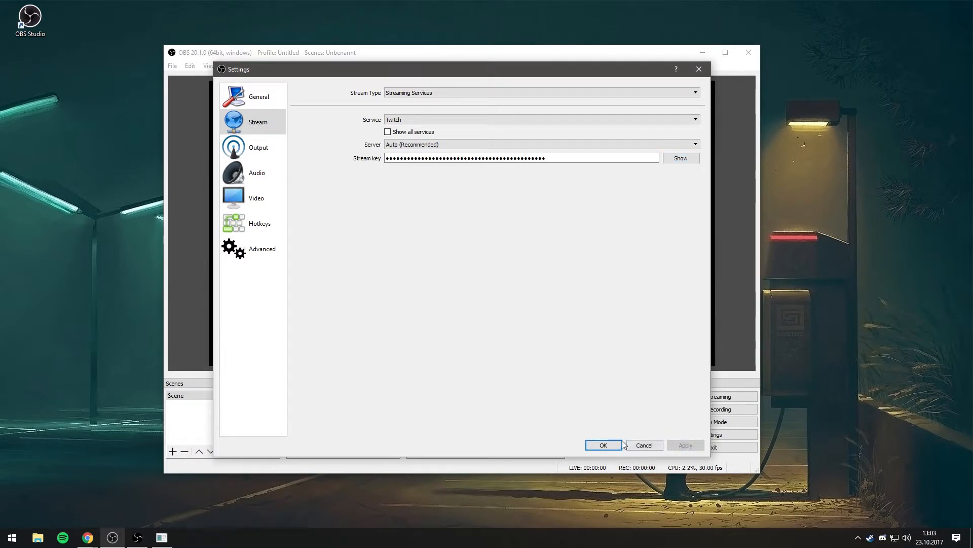
click(606, 445)
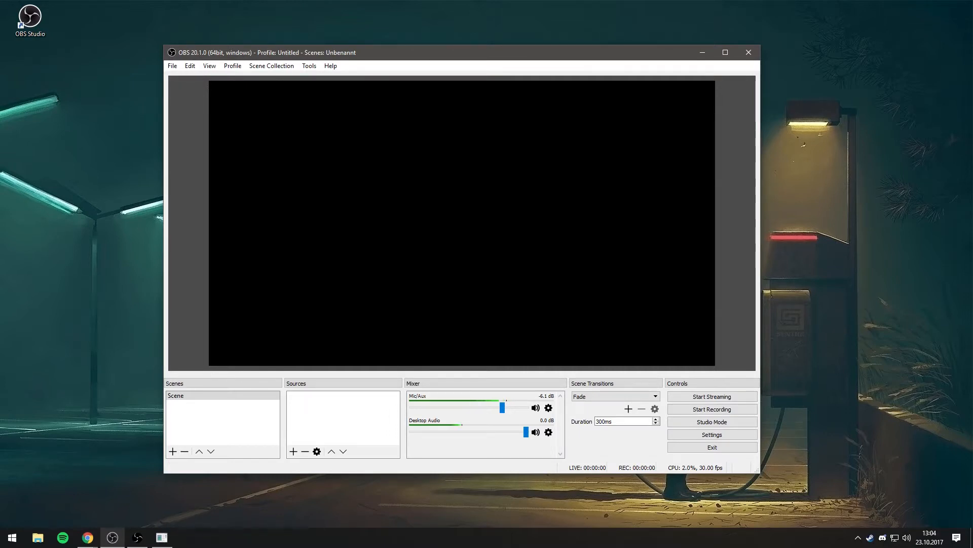
Step: Bring up the THUG Pro game window and switch back to OBS Studio in front of it
click(161, 537)
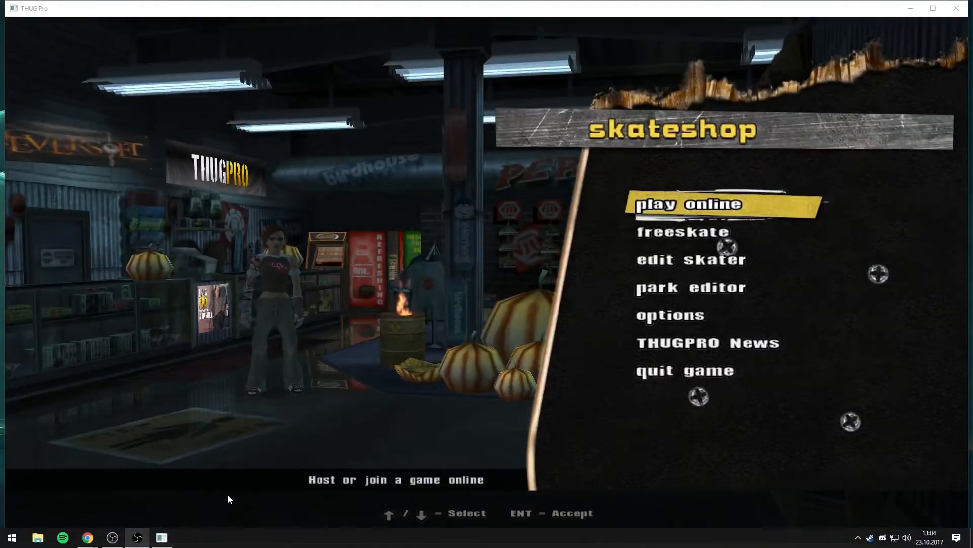
click(114, 539)
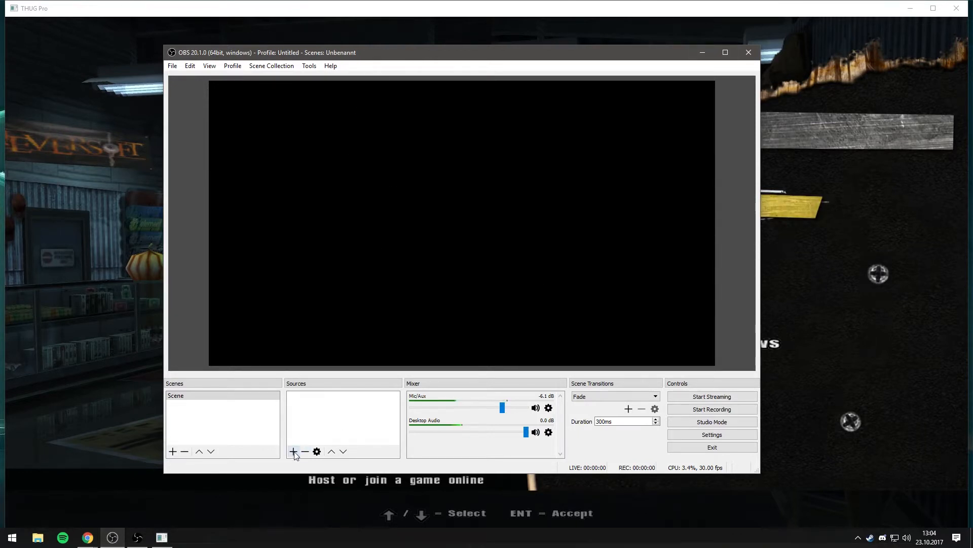
Step: Select the existing scene and try Studio Mode by turning it on and off again
click(191, 400)
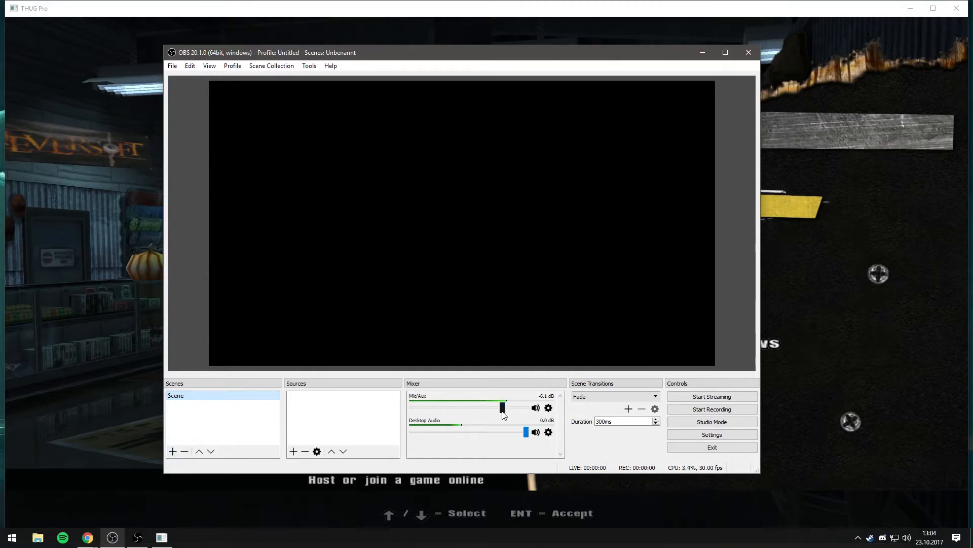
click(709, 424)
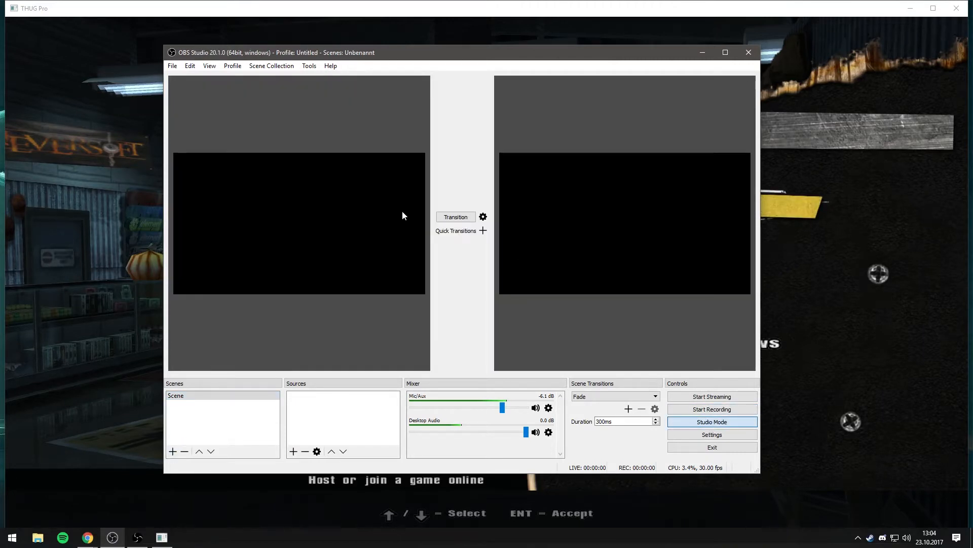
click(711, 423)
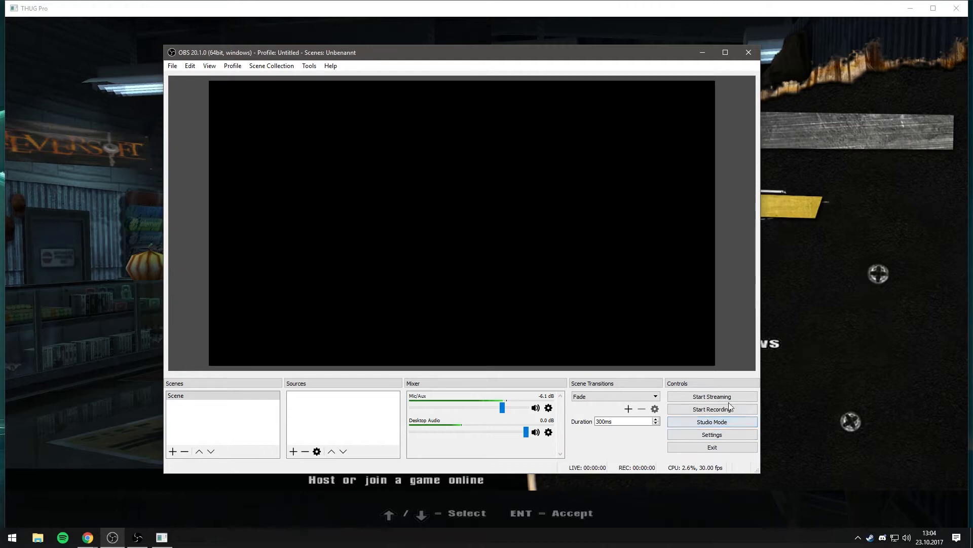
Step: Add a new Window Capture source to the scene, keeping its default name and visibility
click(293, 451)
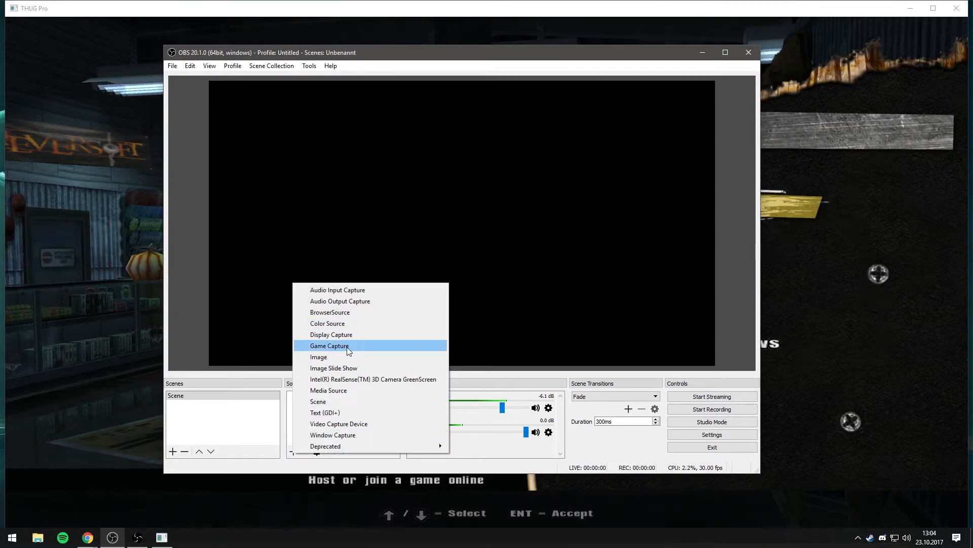
click(333, 434)
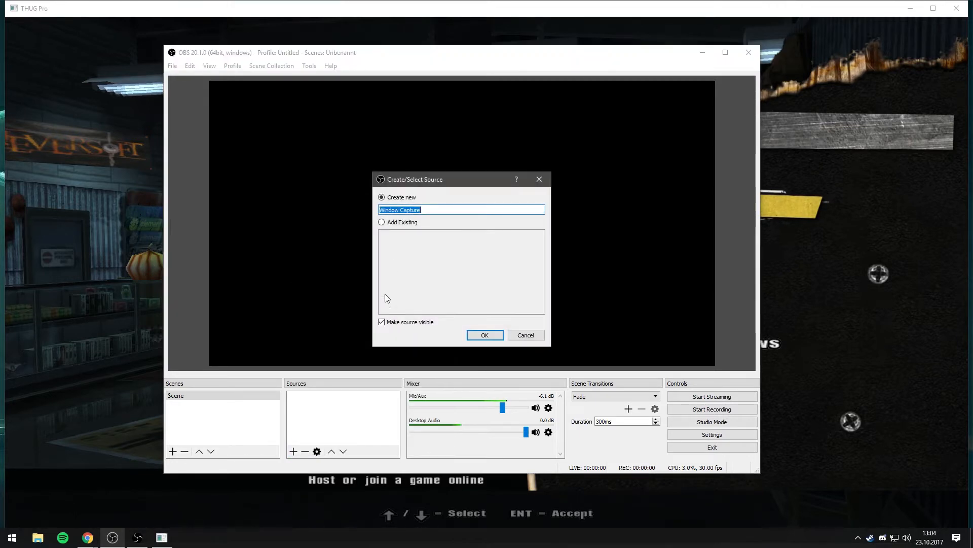
click(482, 336)
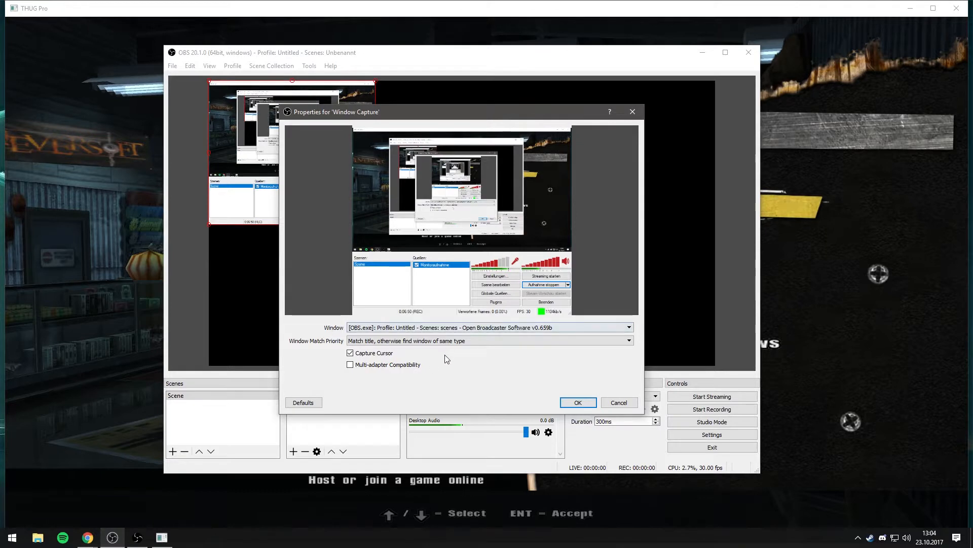
Step: Set the source to capture the [THUGPro.exe]: THUG Pro window, matching title or otherwise a window of the same type, and confirm the properties
click(411, 328)
click(403, 336)
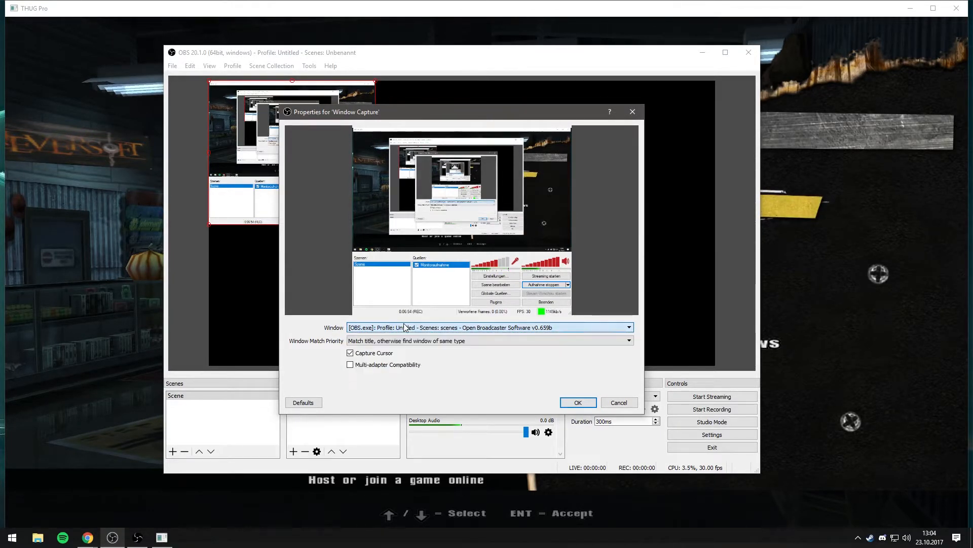
click(397, 341)
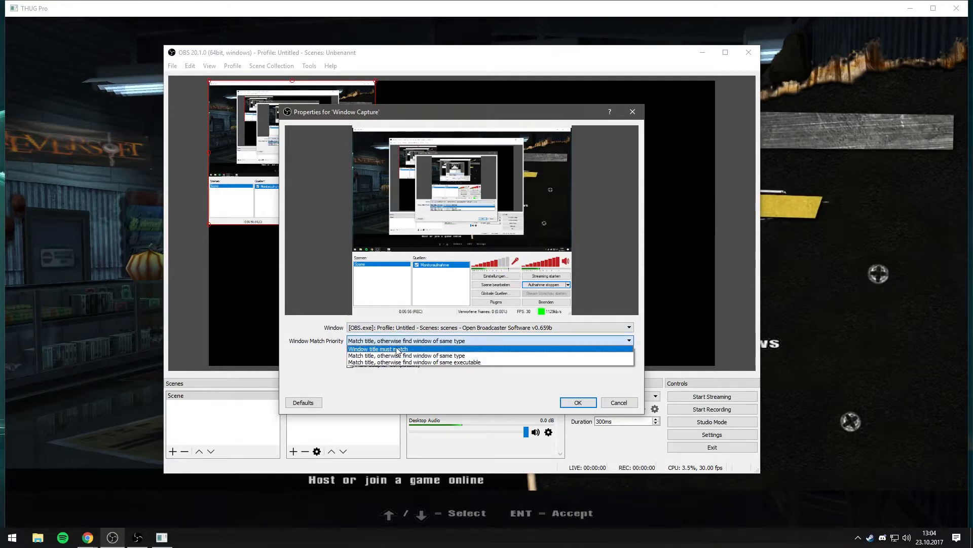
click(396, 355)
click(392, 329)
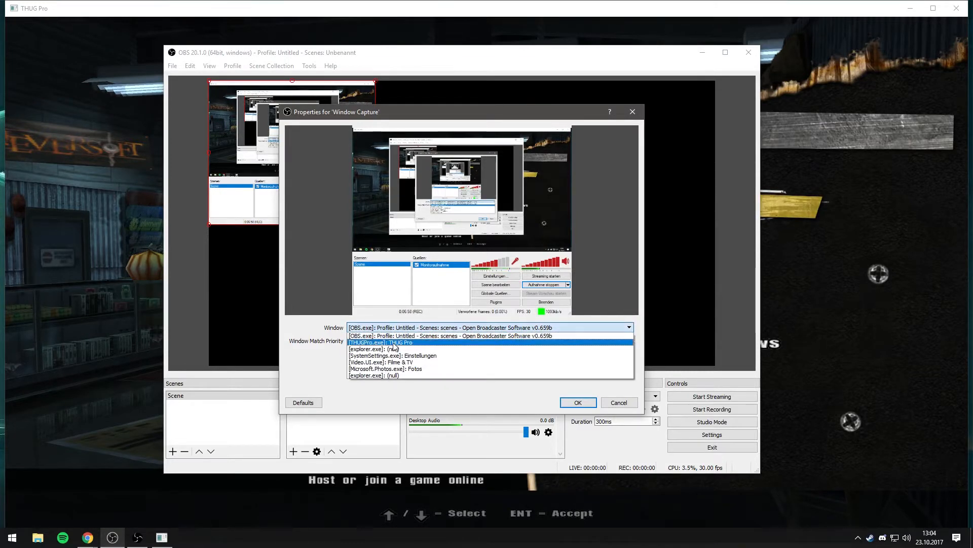
click(394, 343)
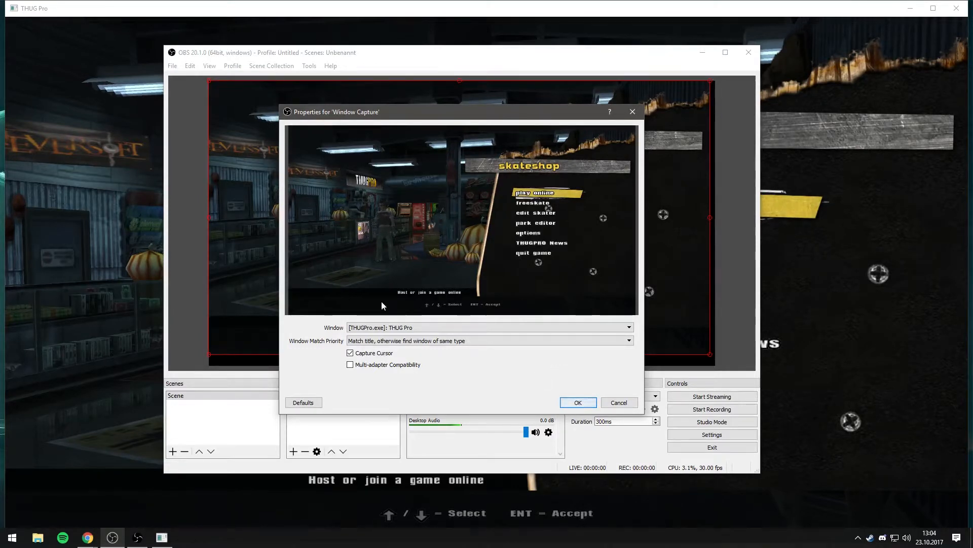
click(577, 403)
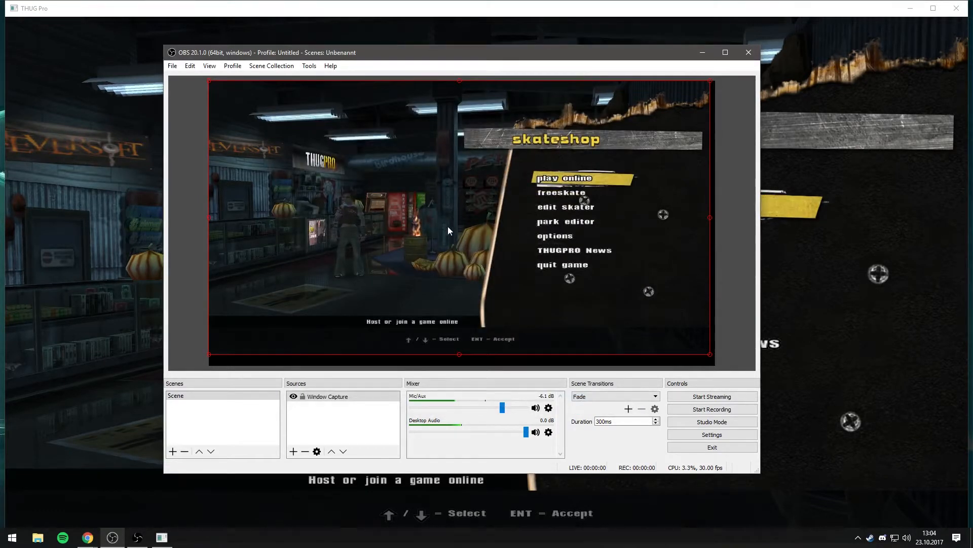
Step: Try shrinking, enlarging and stretching the game capture in the preview, and scale it to fill the whole canvas
mouse_move(467, 246)
mouse_down()
mouse_move(443, 251)
mouse_move(482, 248)
mouse_move(467, 250)
mouse_up()
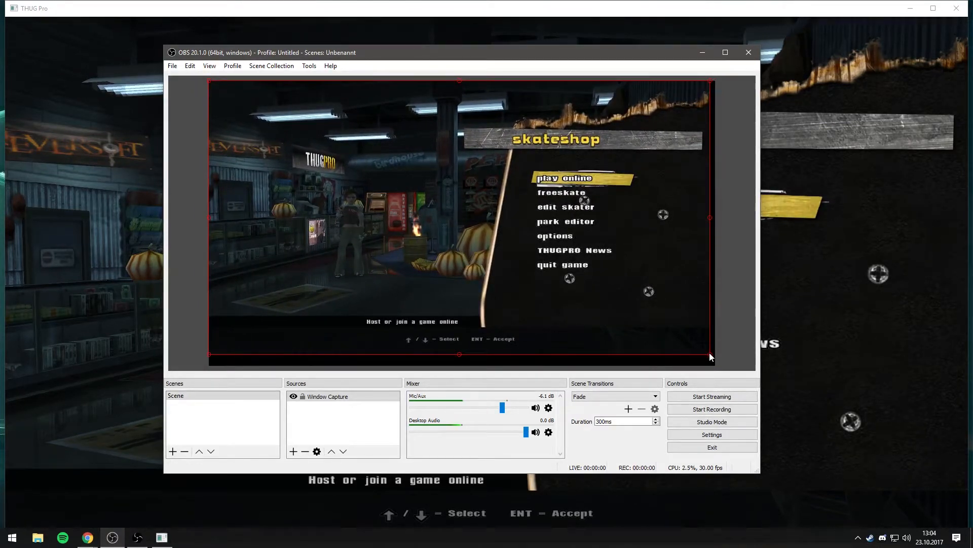
drag(710, 358, 386, 222)
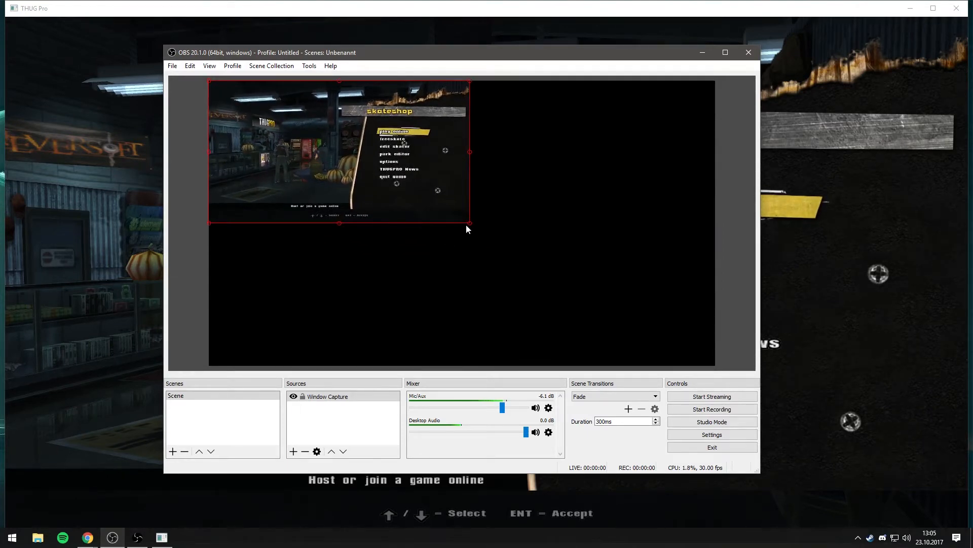
click(489, 244)
click(443, 217)
drag(471, 225, 609, 294)
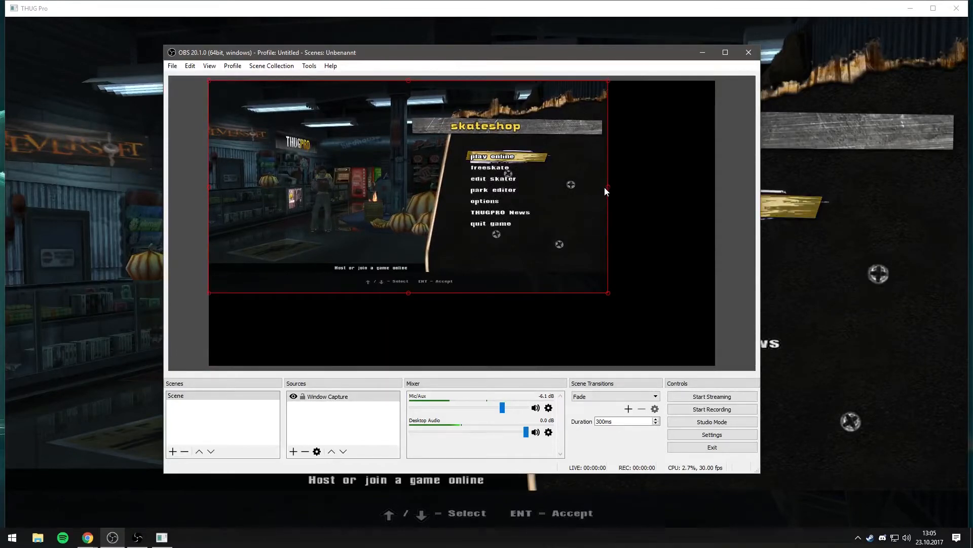
drag(606, 188, 679, 262)
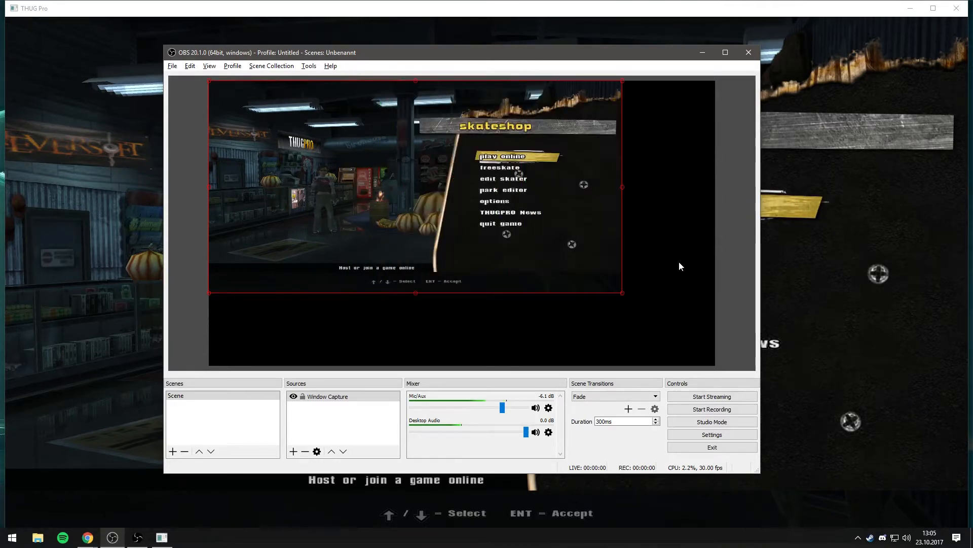
drag(623, 293, 714, 360)
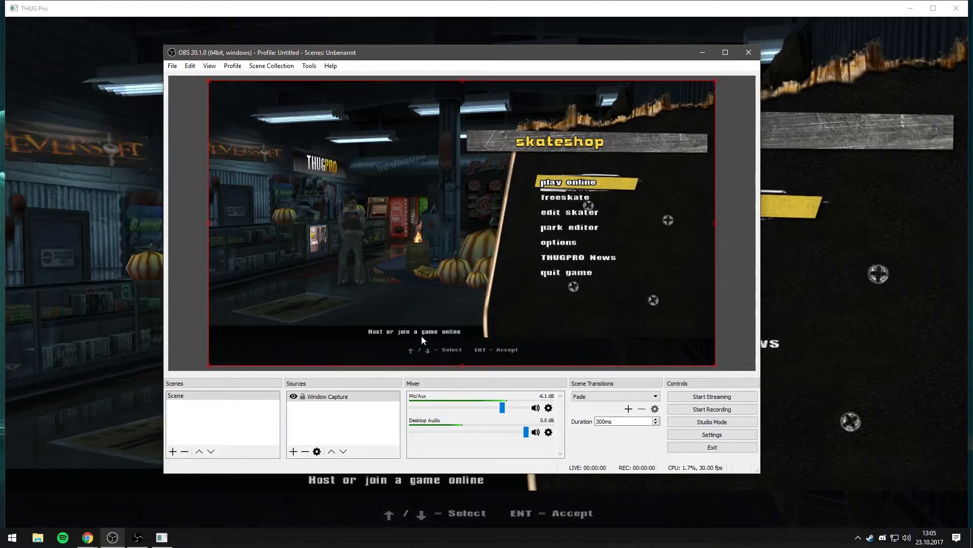
Step: Add a new Text (GDI+) source with the default name that displays TEXT in Arial
click(293, 451)
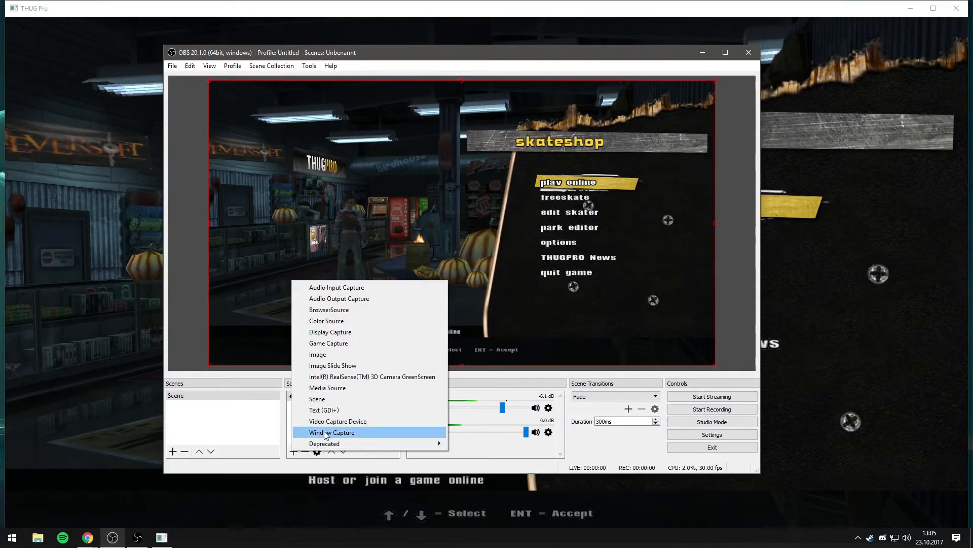
click(332, 409)
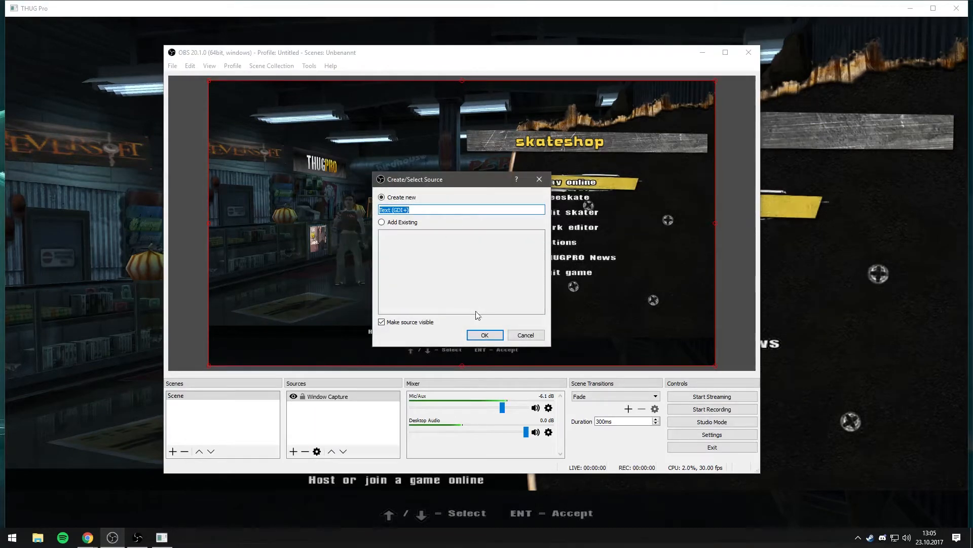
click(486, 335)
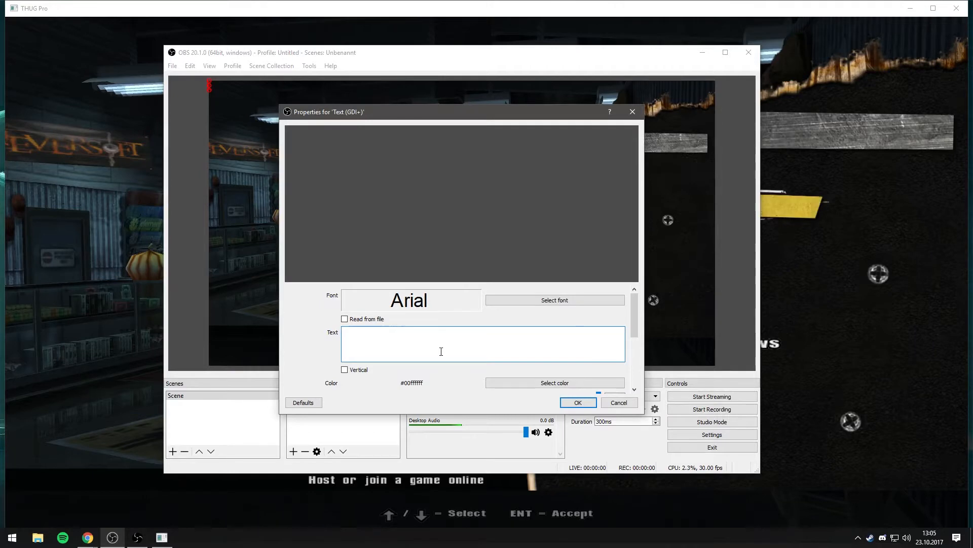
text(TEXT)
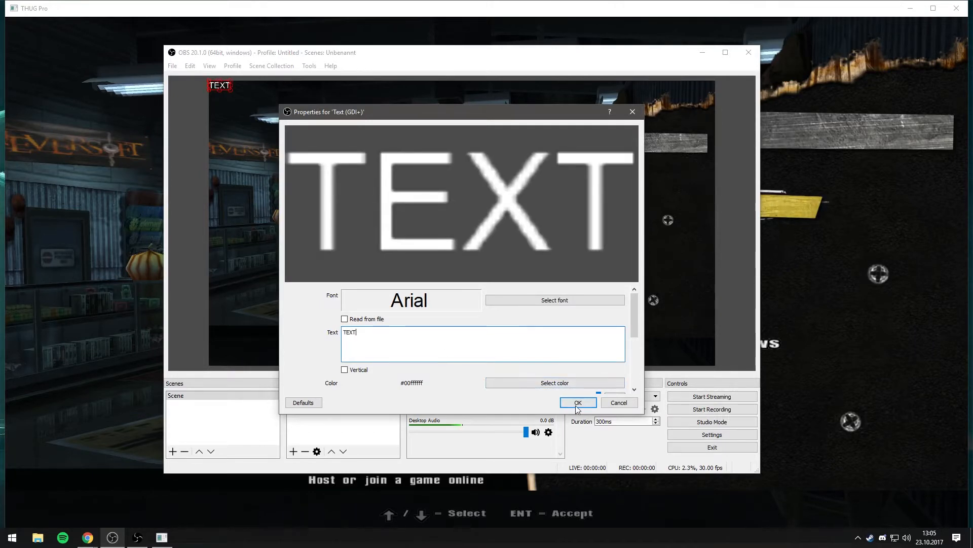
click(578, 402)
Step: Enlarge the TEXT overlay and place it just inside the upper-left corner of the canvas
drag(229, 91, 403, 165)
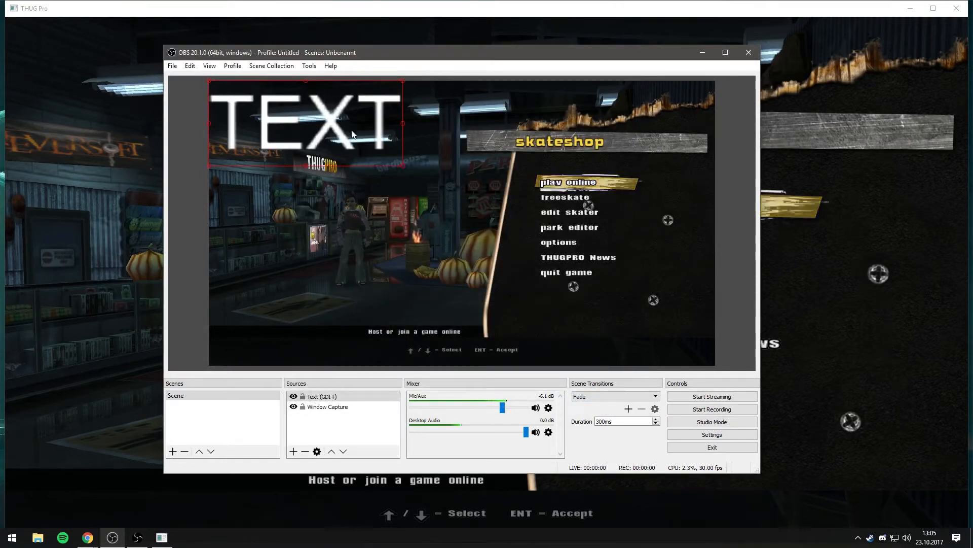
drag(351, 131, 370, 126)
drag(420, 159, 318, 115)
drag(293, 103, 282, 120)
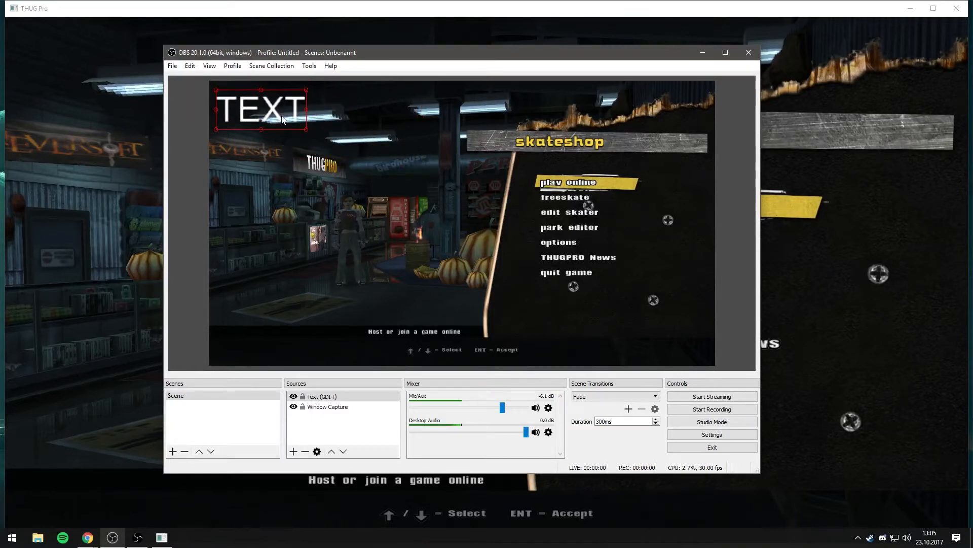
Step: Start streaming the scene to Twitch, let it run for just over a minute, and stop the stream
click(712, 397)
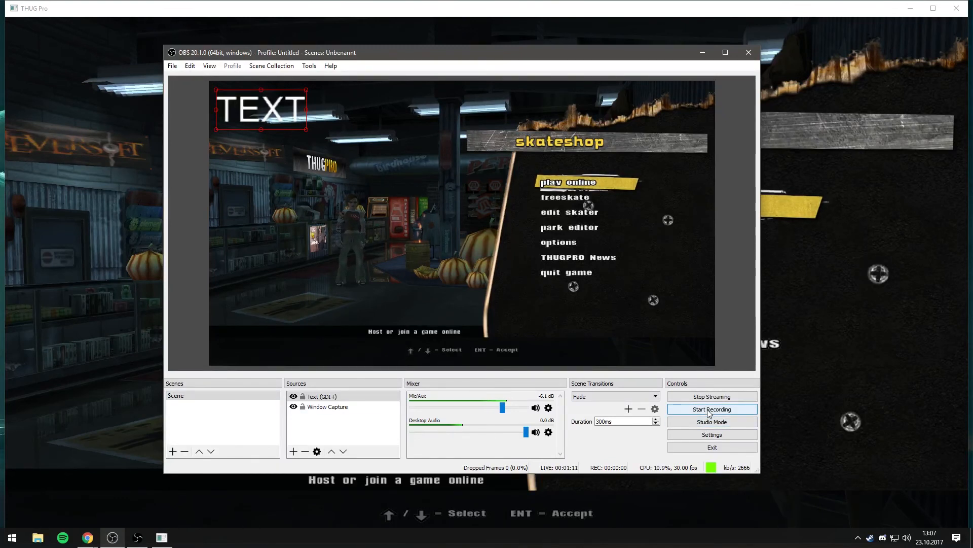
click(719, 399)
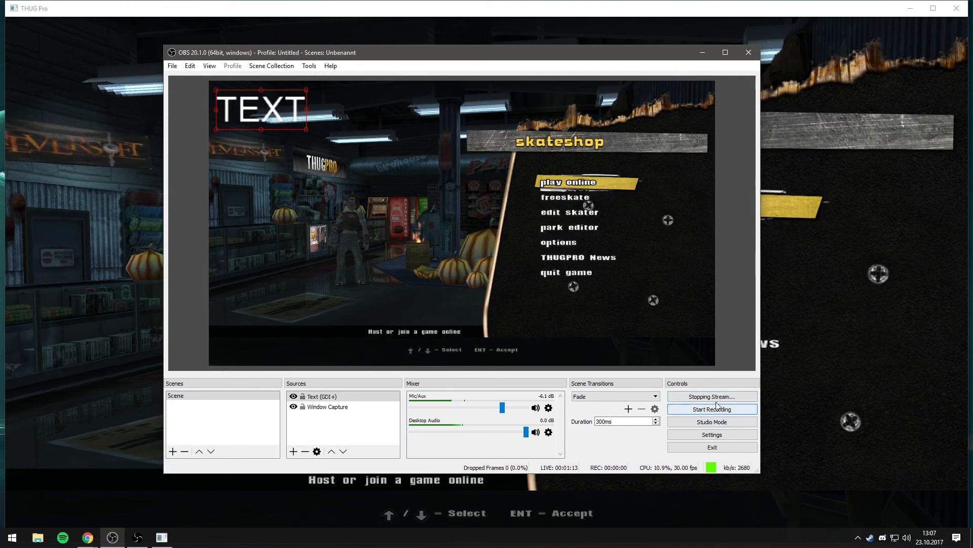